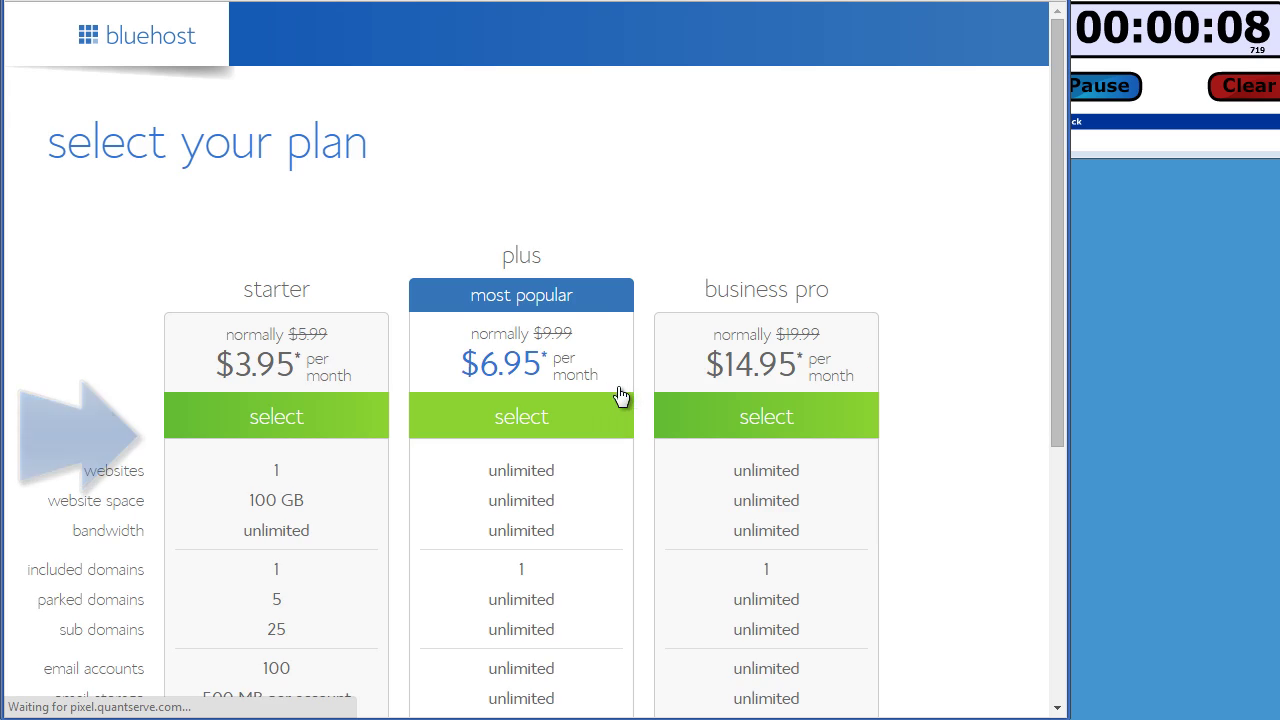
# Compare the hosting plans and select the plus plan at $6.95 per month
pyautogui.scroll(-3, 606, 360)
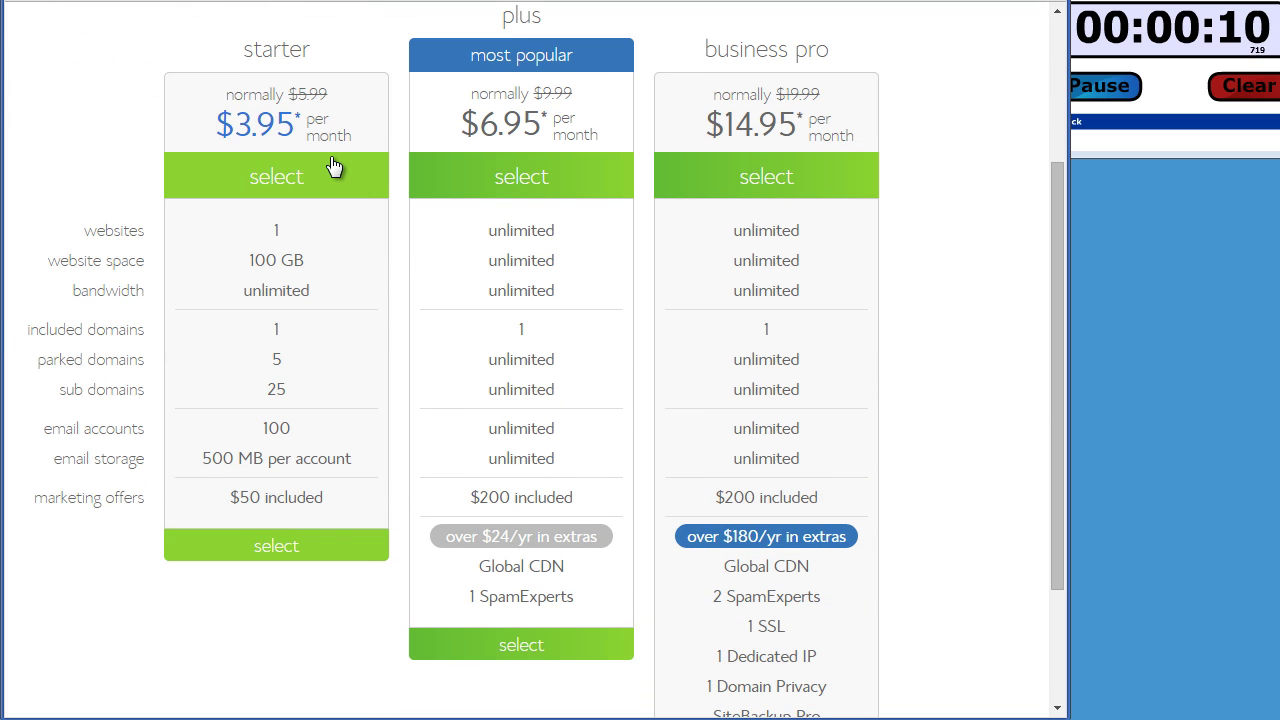
pyautogui.scroll(1, 500, 230)
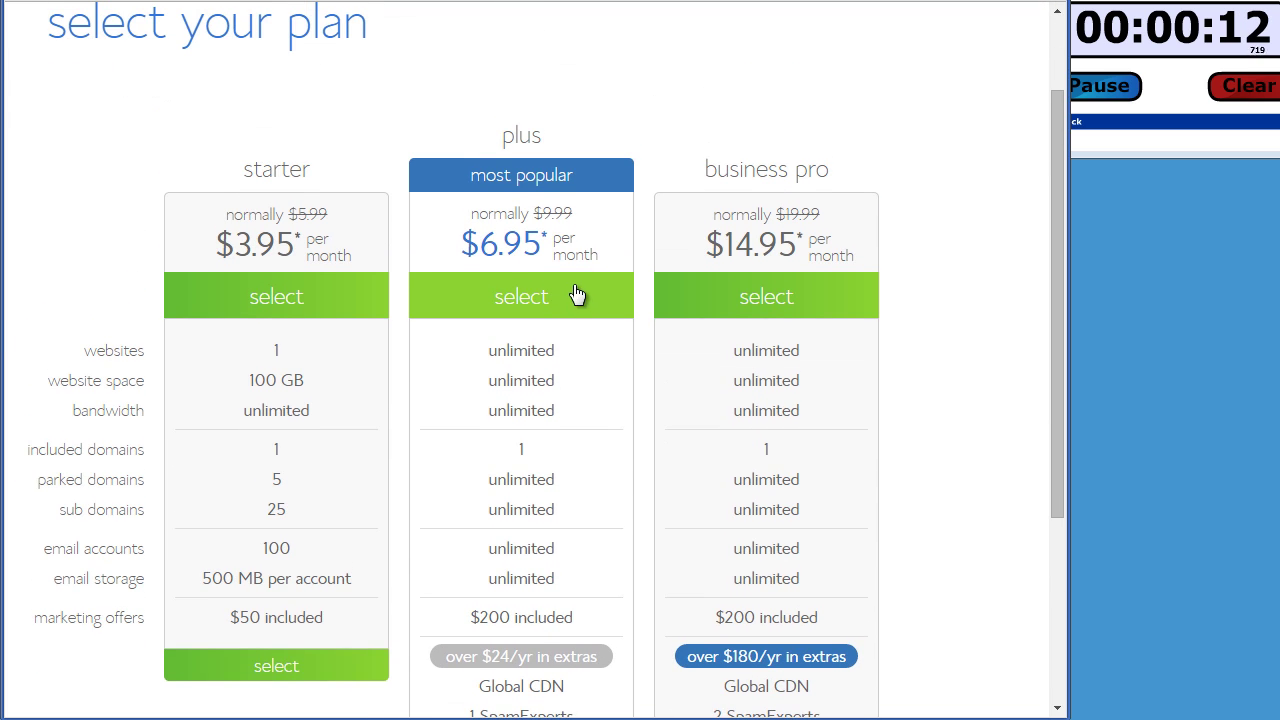
pyautogui.scroll(-1, 577, 293)
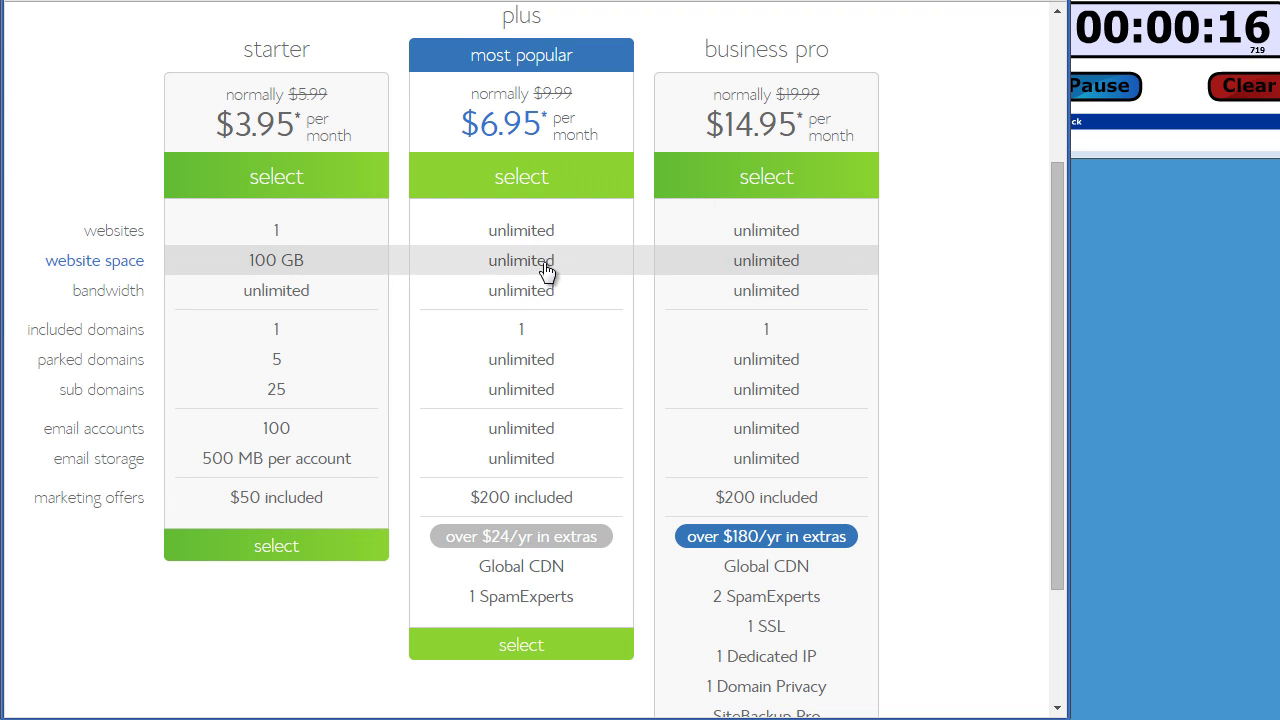
pyautogui.scroll(1, 551, 274)
pyautogui.scroll(-1, 571, 311)
pyautogui.click(544, 643)
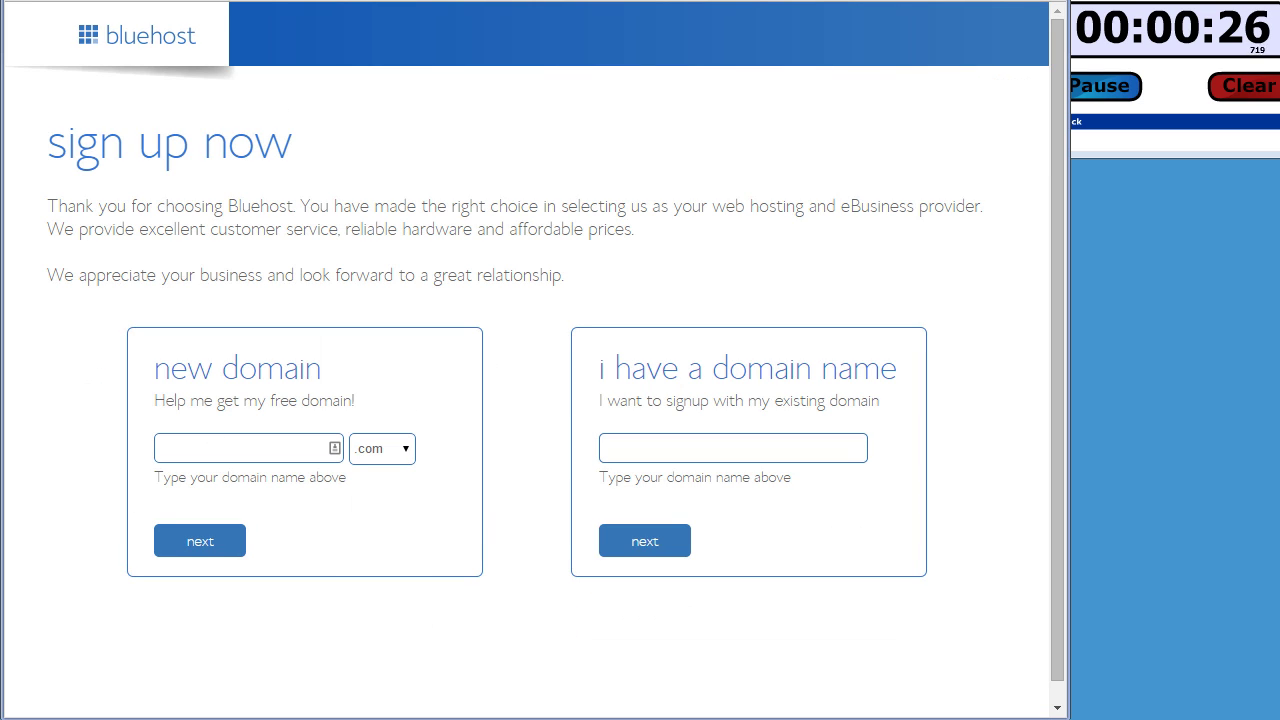
# Request the new domain watchmemakeawebsite.com and confirm it is available
pyautogui.click(323, 449)
pyautogui.write('watchmemakeawebsite')
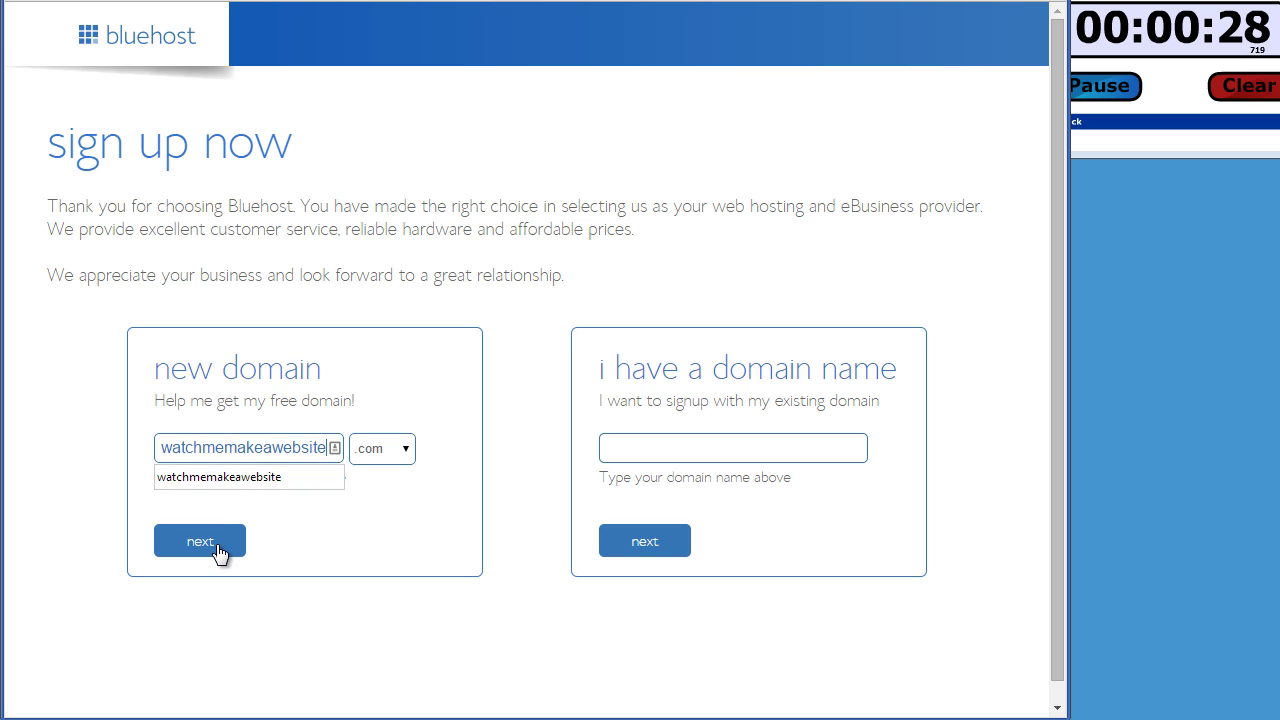
pyautogui.click(218, 548)
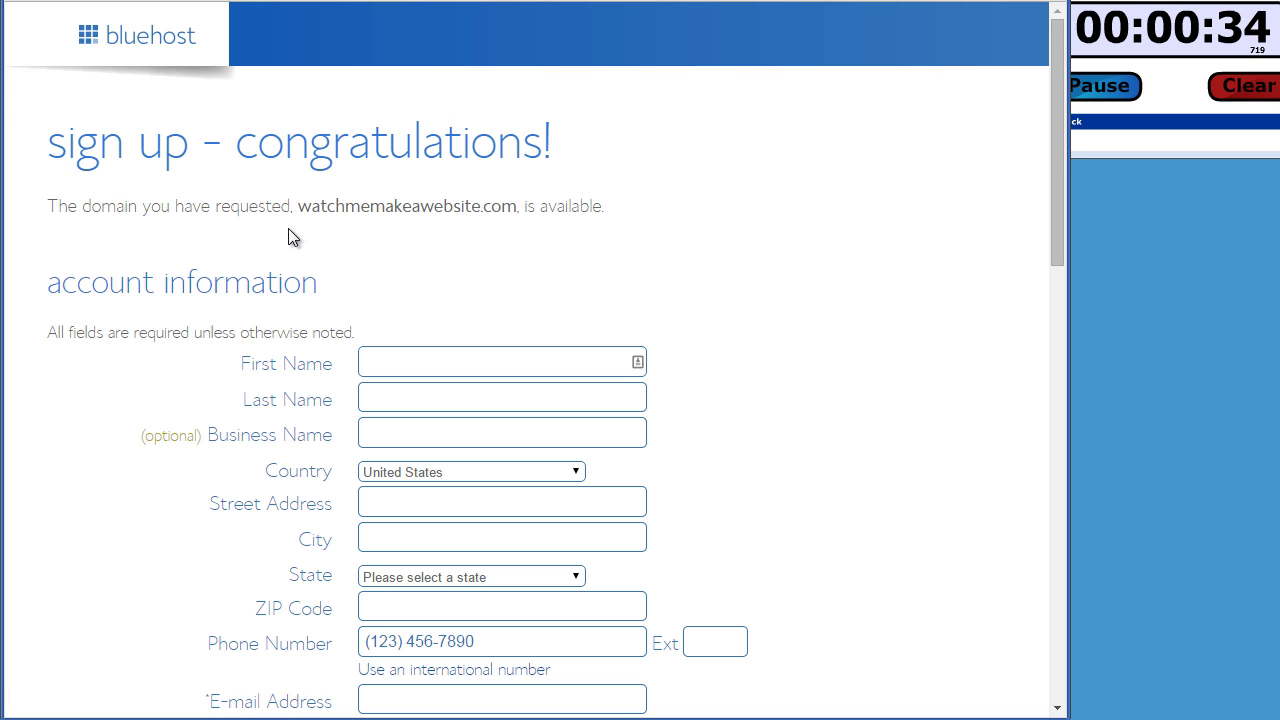
# Autofill the account information form from a saved entry
pyautogui.scroll(-1, 450, 250)
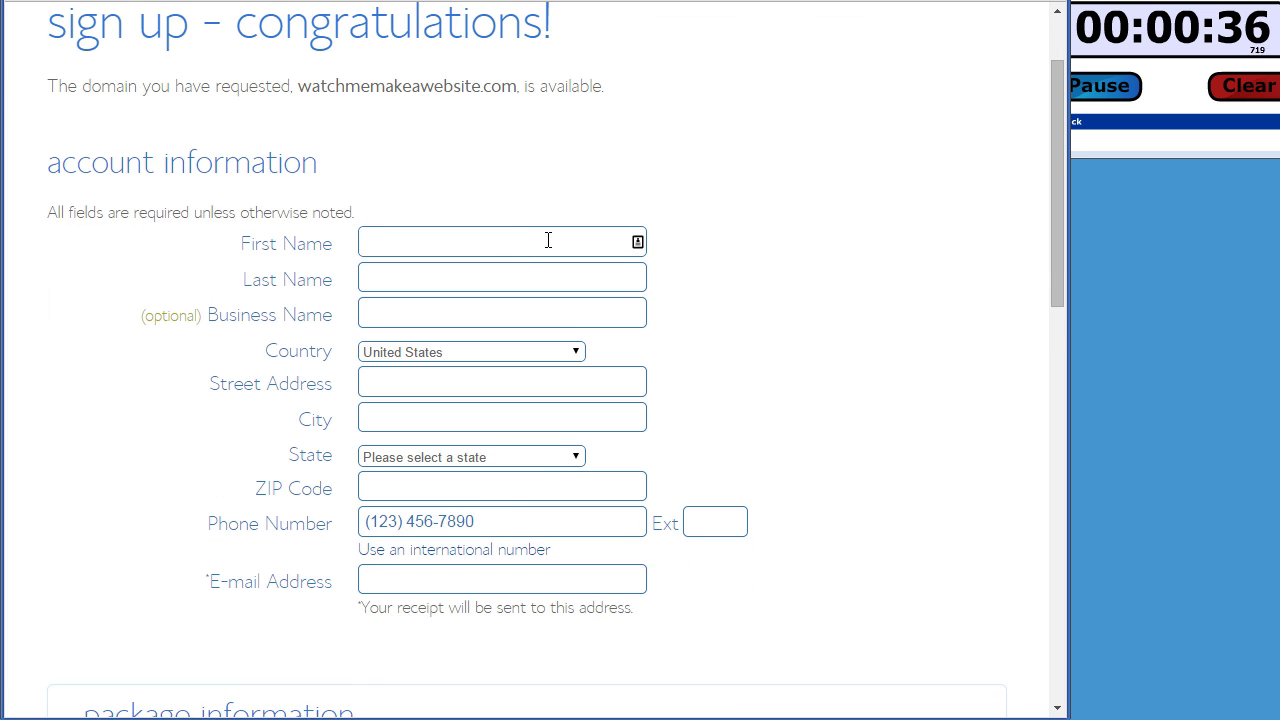
pyautogui.scroll(-1, 600, 200)
pyautogui.click(637, 122)
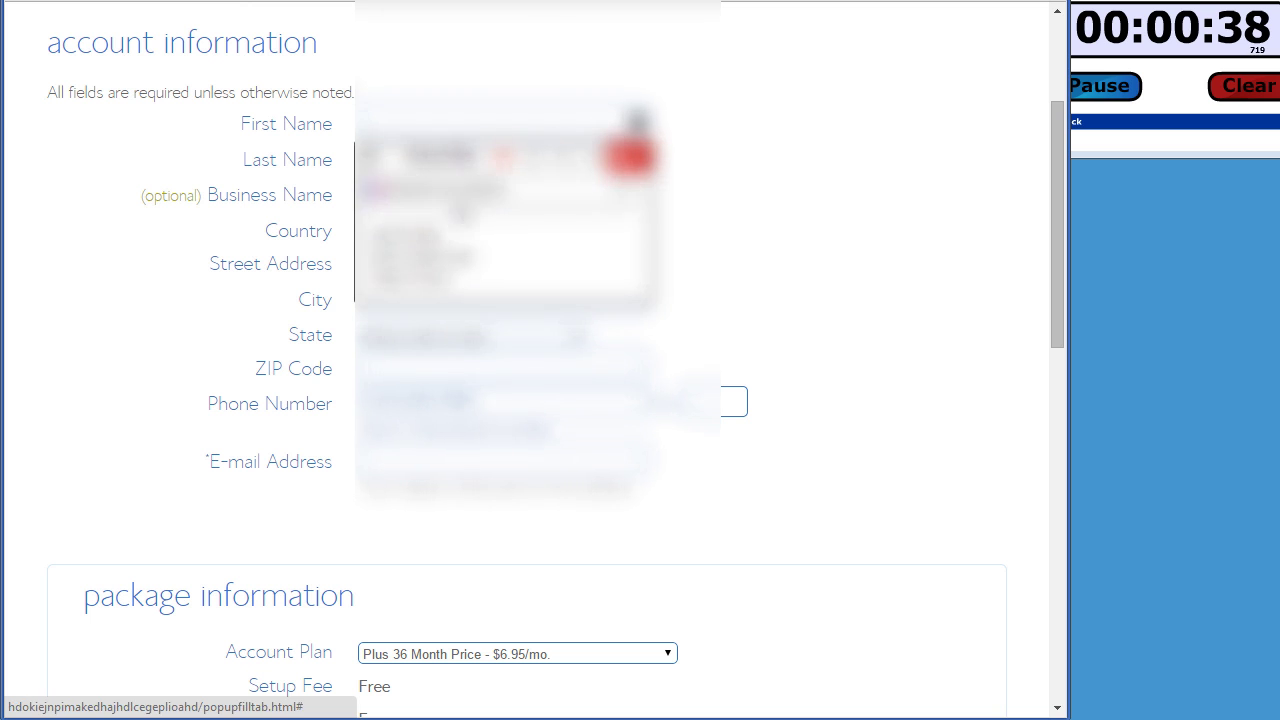
pyautogui.click(458, 204)
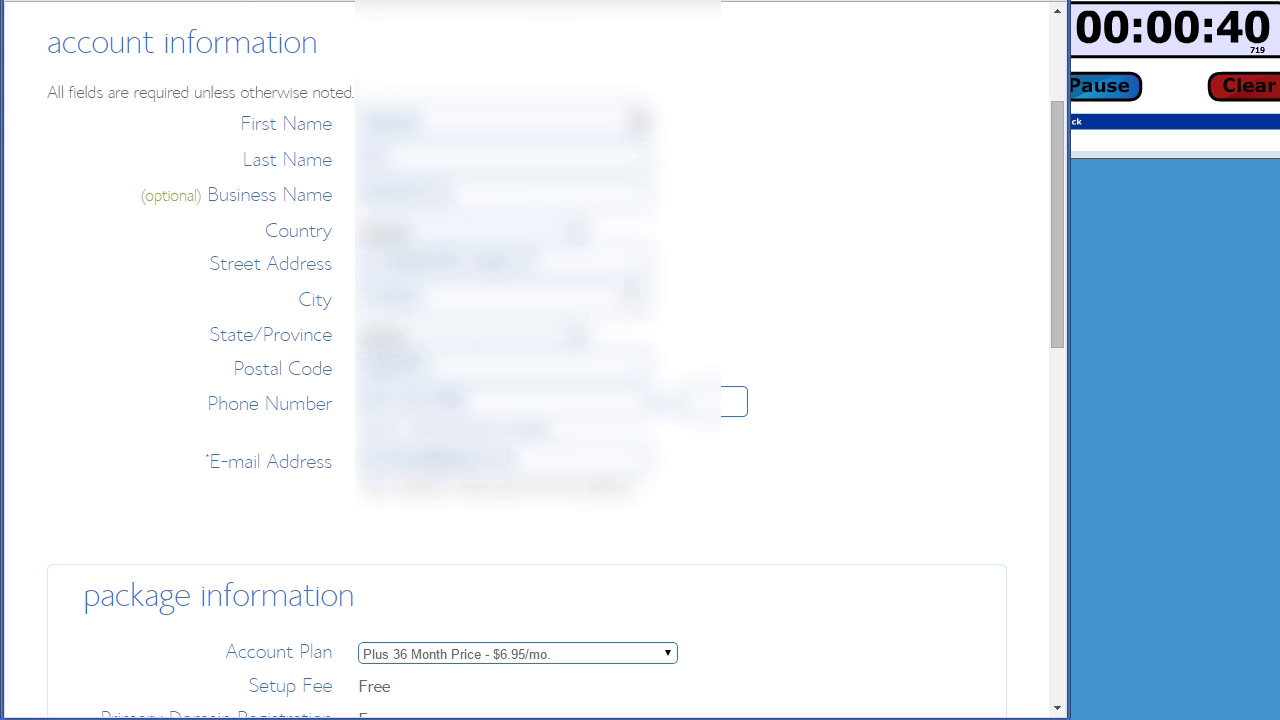
pyautogui.scroll(-2, 630, 300)
pyautogui.scroll(-2, 620, 300)
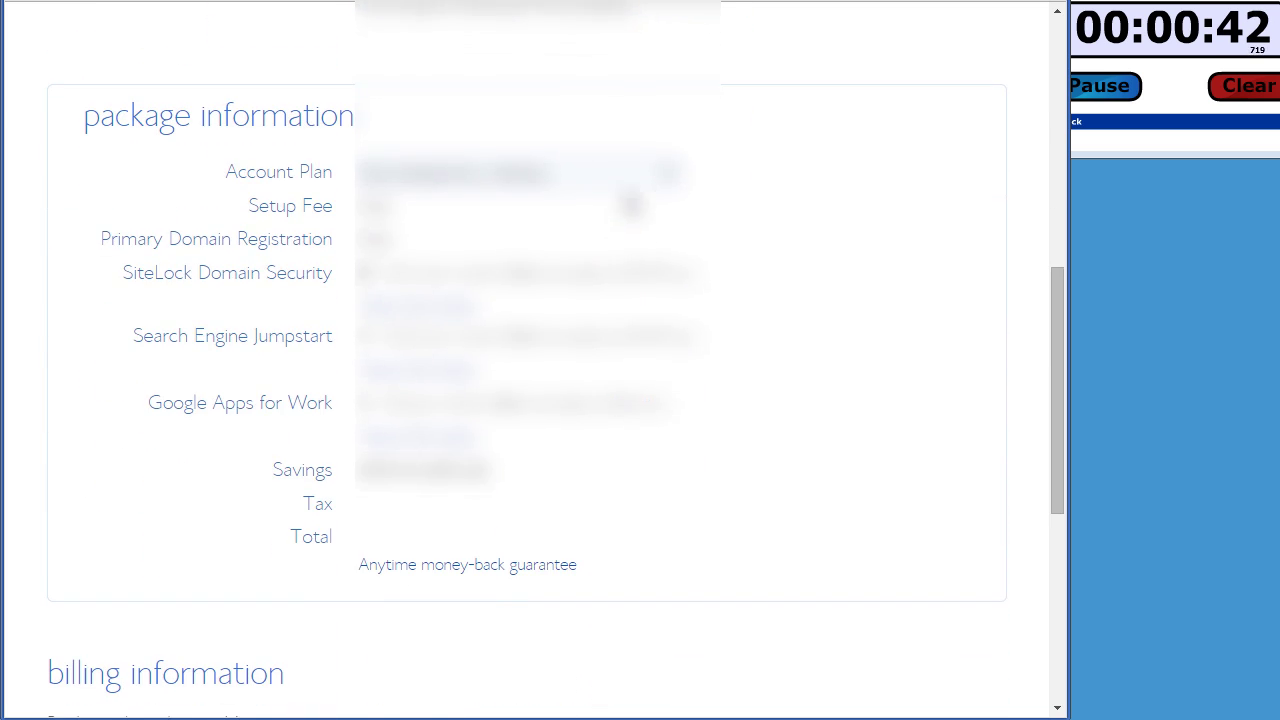
# Choose the Plus 12 Month Price plan, turn off SiteLock, and submit the sign-up
pyautogui.click(624, 175)
pyautogui.click(610, 203)
pyautogui.scroll(-2, 700, 230)
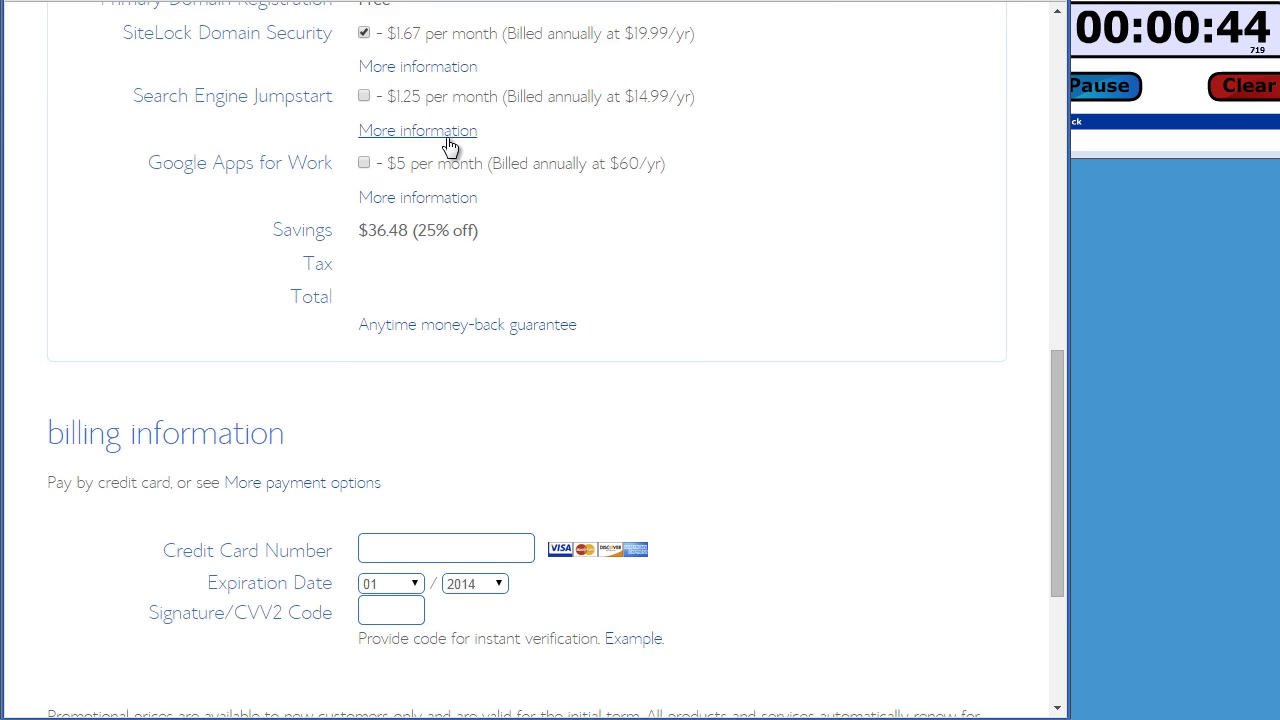
pyautogui.scroll(1, 400, 150)
pyautogui.click(363, 155)
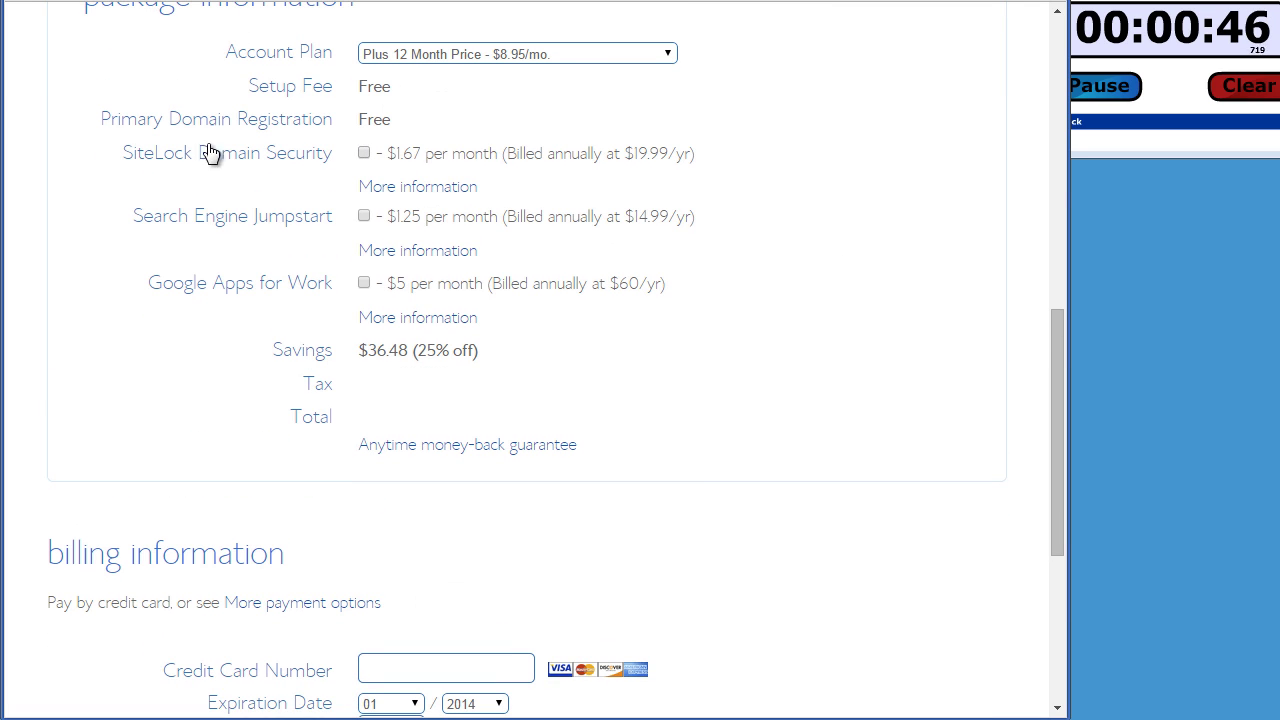
pyautogui.scroll(-3, 552, 341)
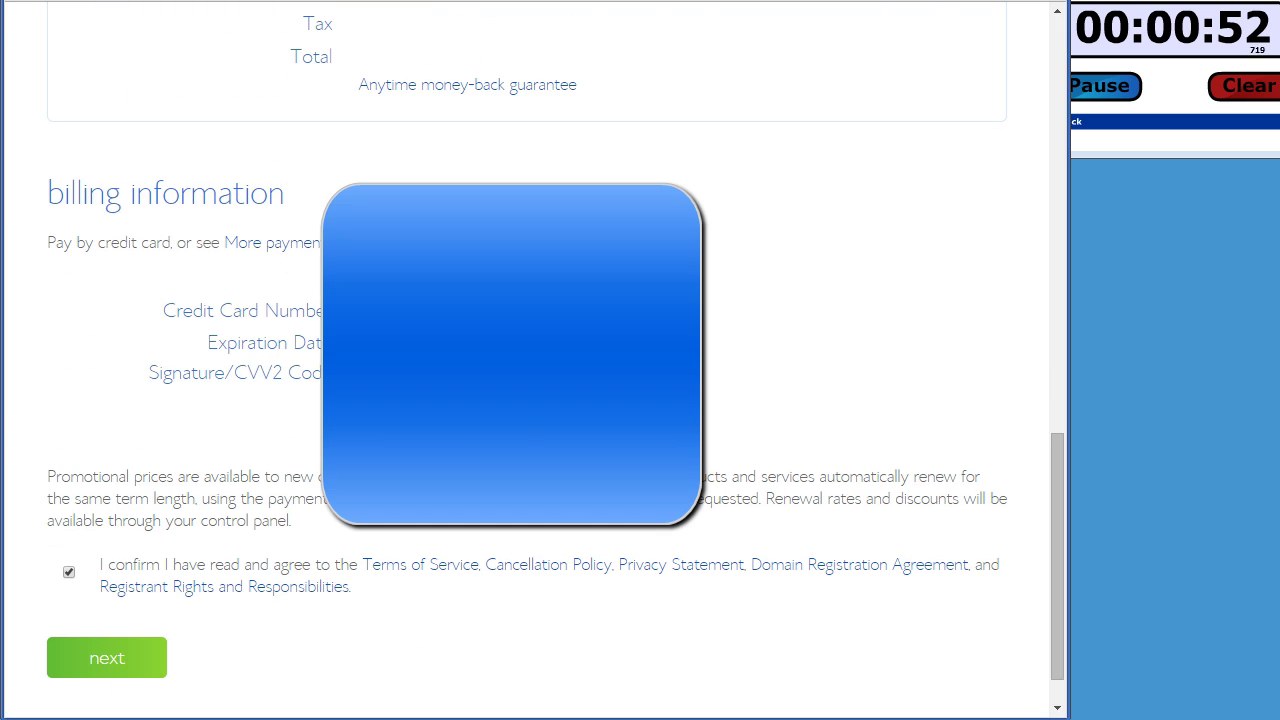
pyautogui.scroll(-1, 463, 293)
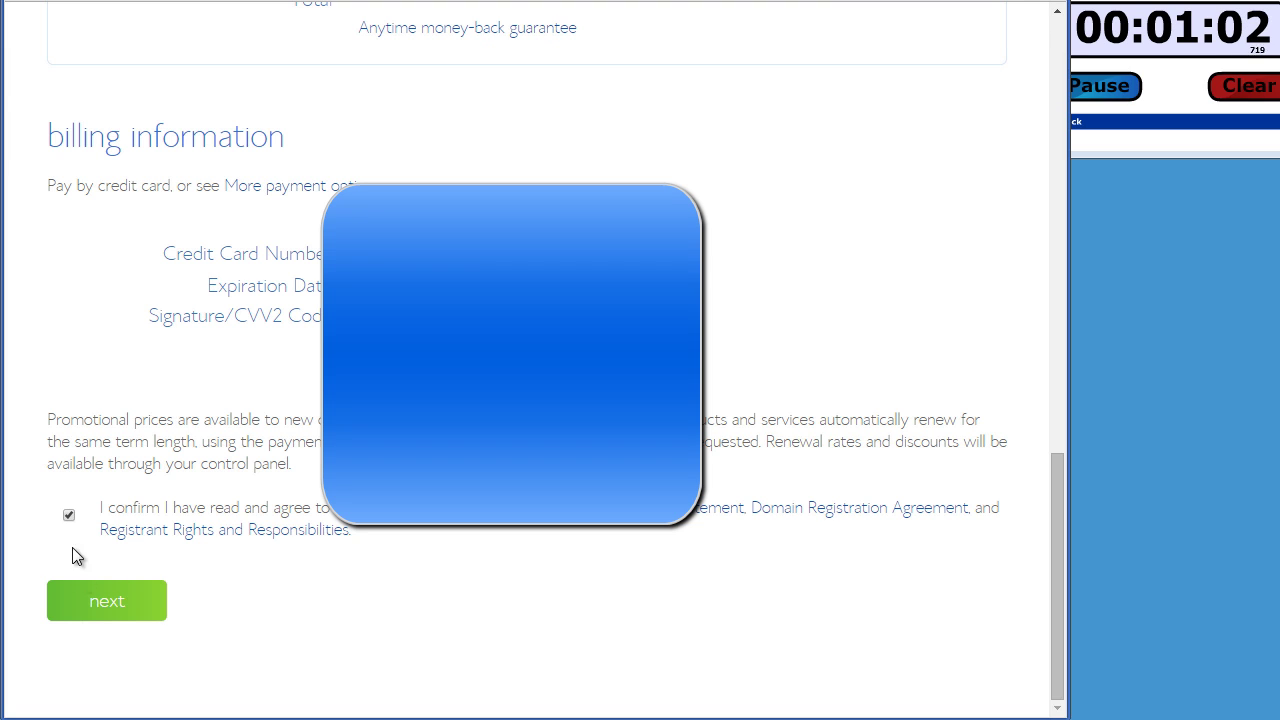
pyautogui.click(106, 602)
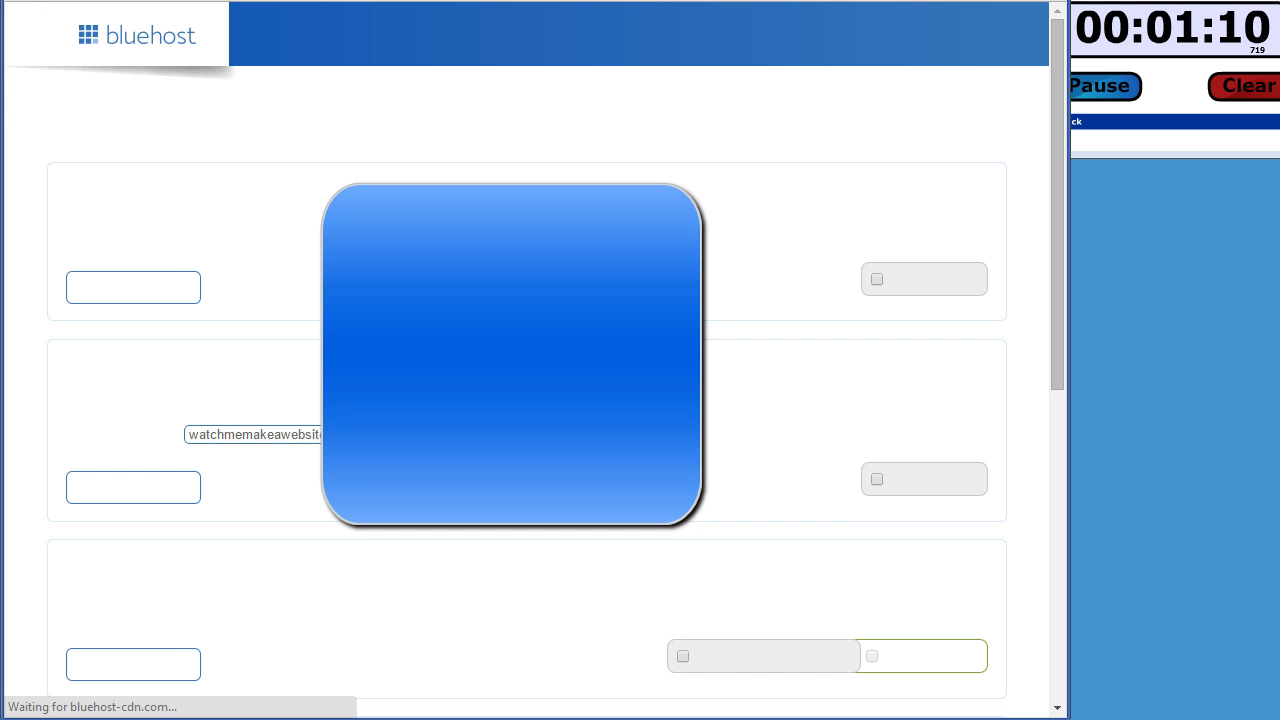
# Complete the order with no upgrades, keeping the additional total at $0.00
pyautogui.scroll(-6, 420, 283)
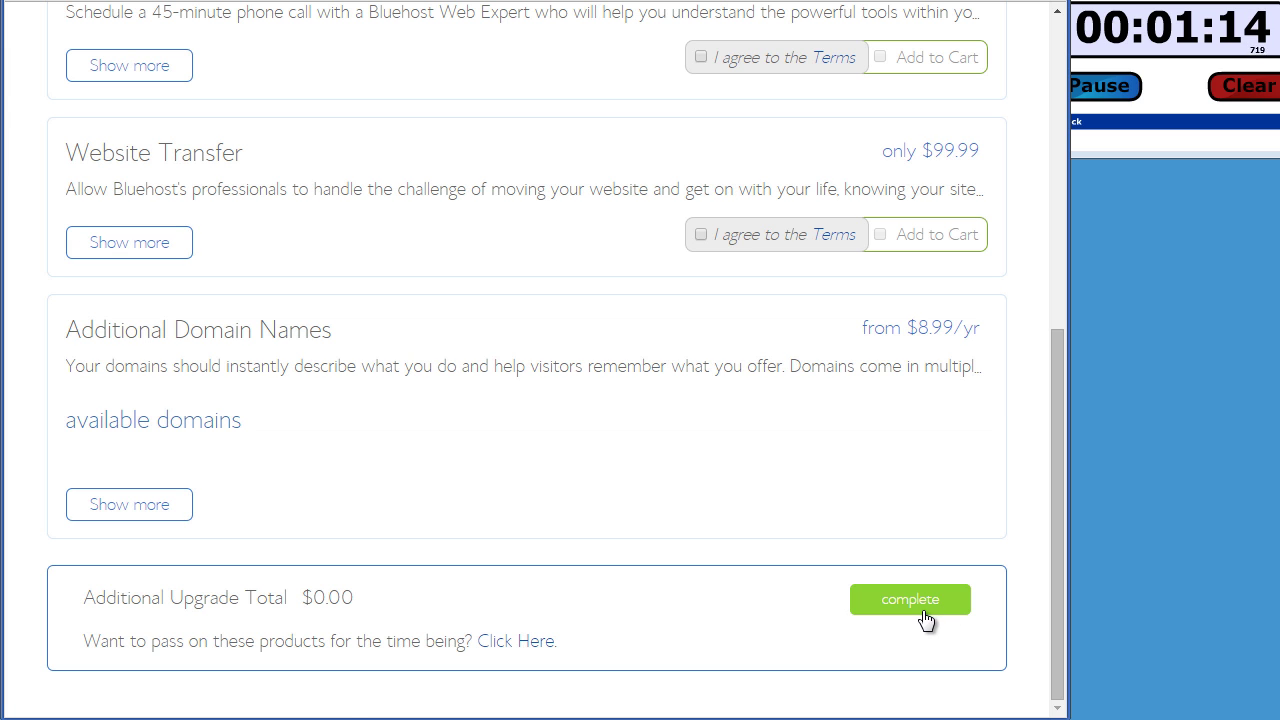
pyautogui.click(921, 603)
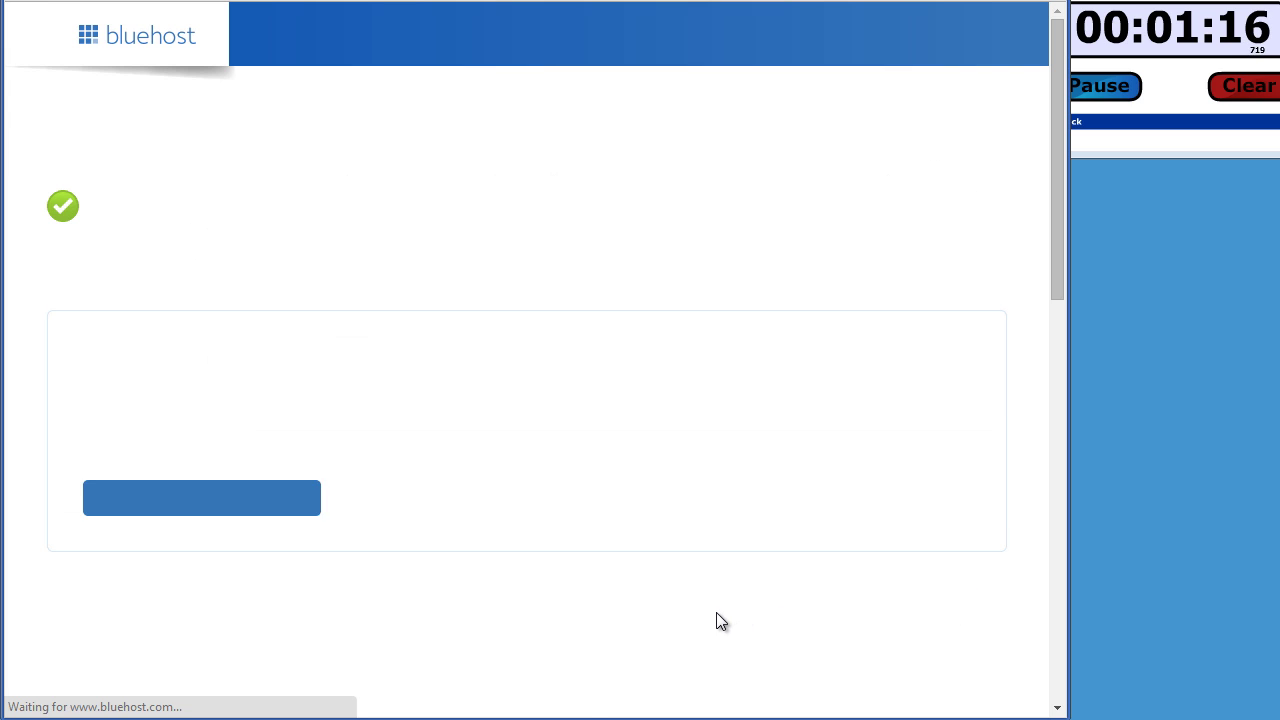
# Create and save a strong password for the new hosting account
pyautogui.scroll(-1, 283, 303)
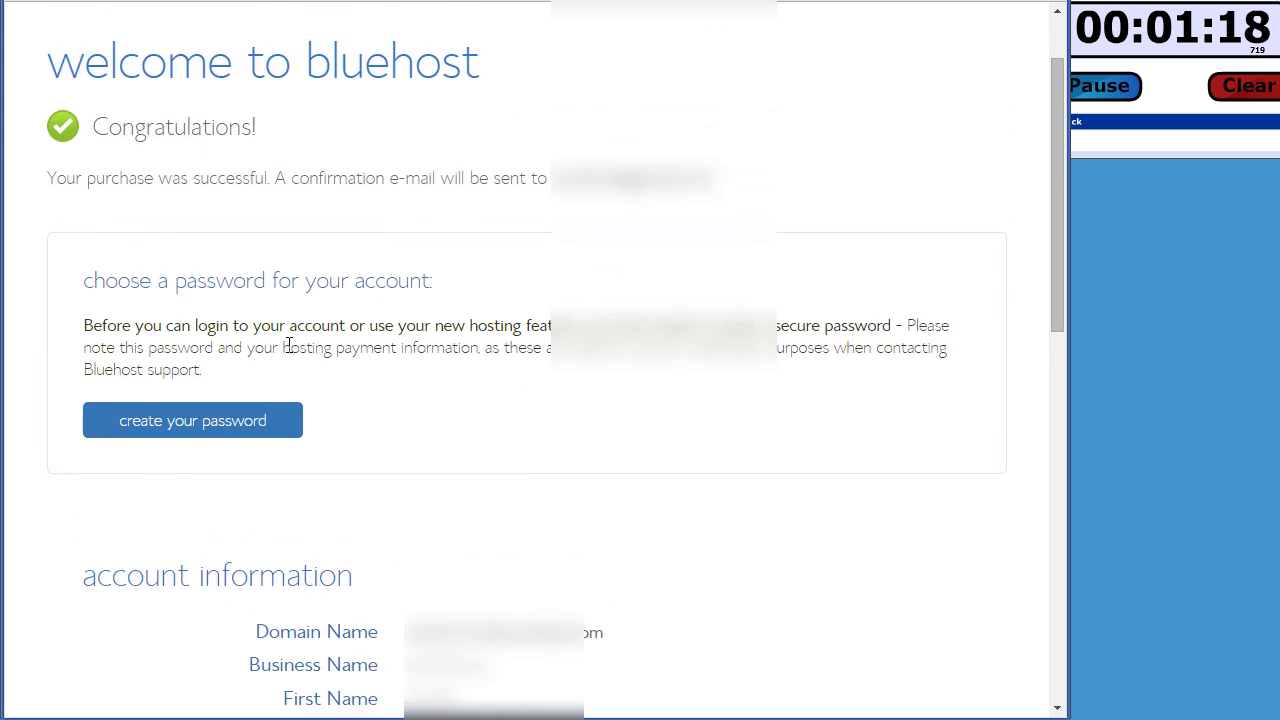
pyautogui.scroll(2, 330, 308)
pyautogui.scroll(-2, 350, 312)
pyautogui.scroll(1, 280, 345)
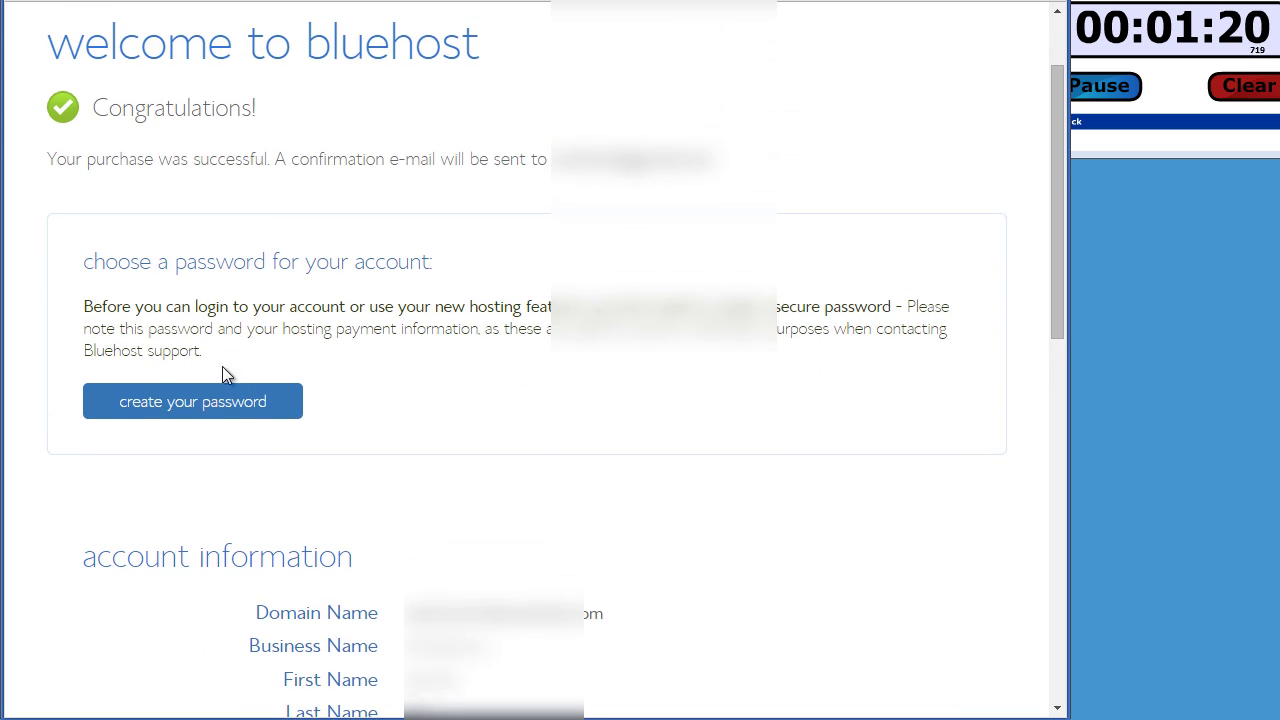
pyautogui.click(220, 403)
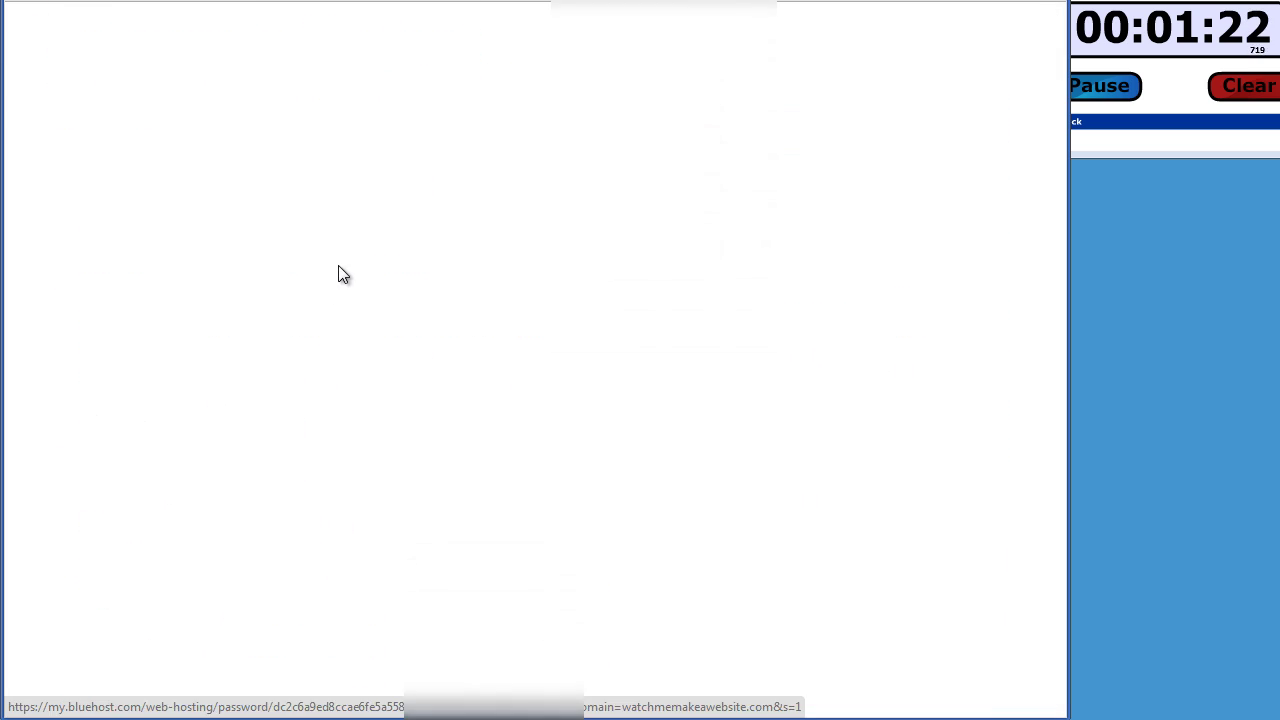
pyautogui.click(316, 320)
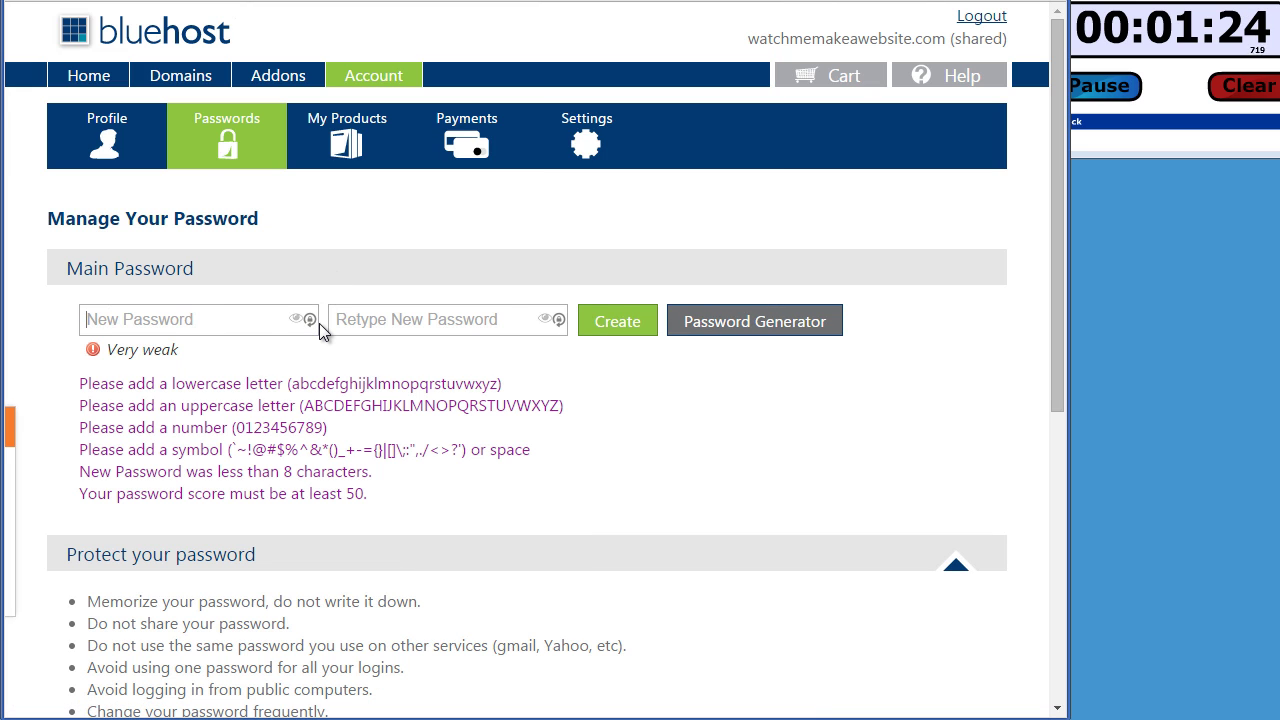
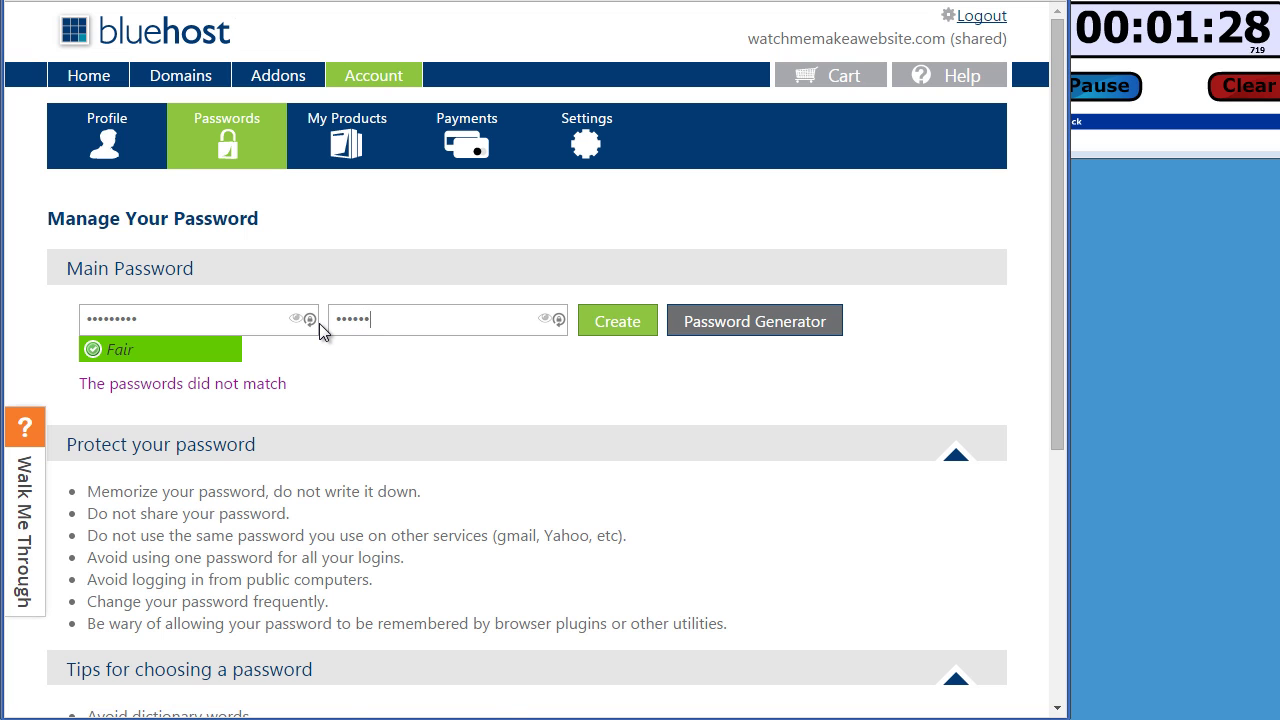
pyautogui.click(634, 324)
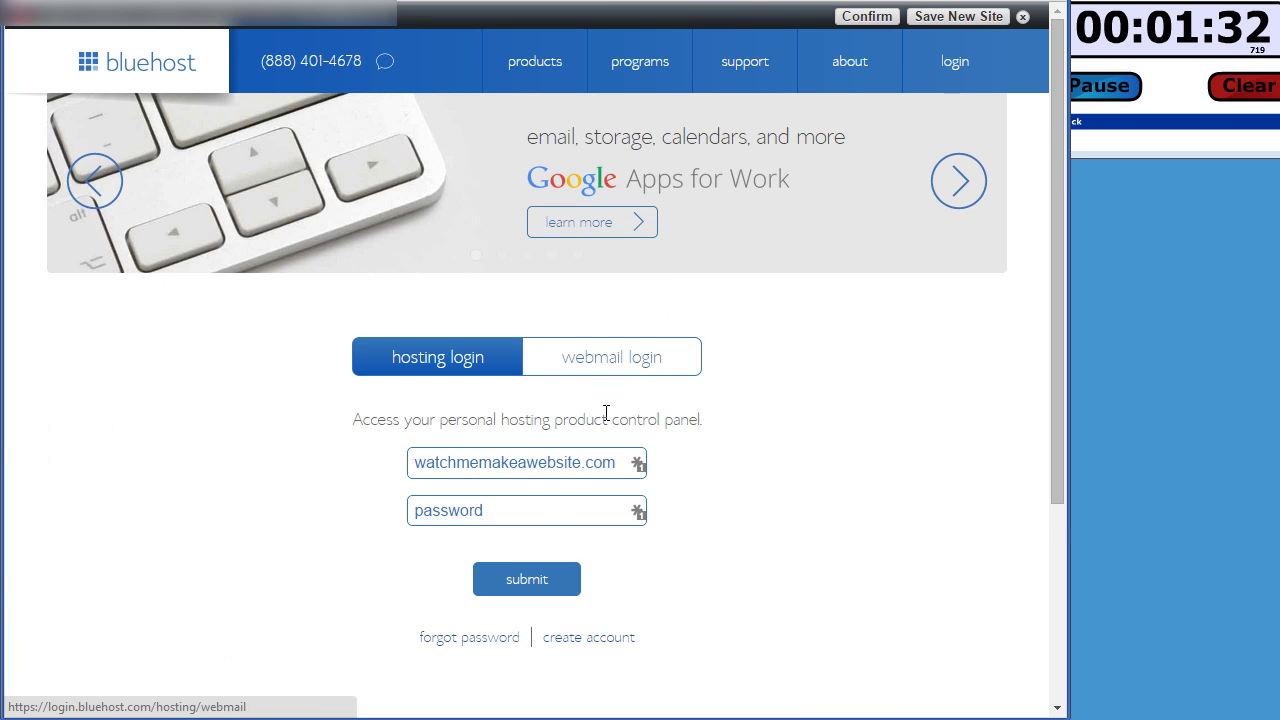
# Log in to the hosting account with the account password and enter the cPanel dashboard
pyautogui.press('Tab')
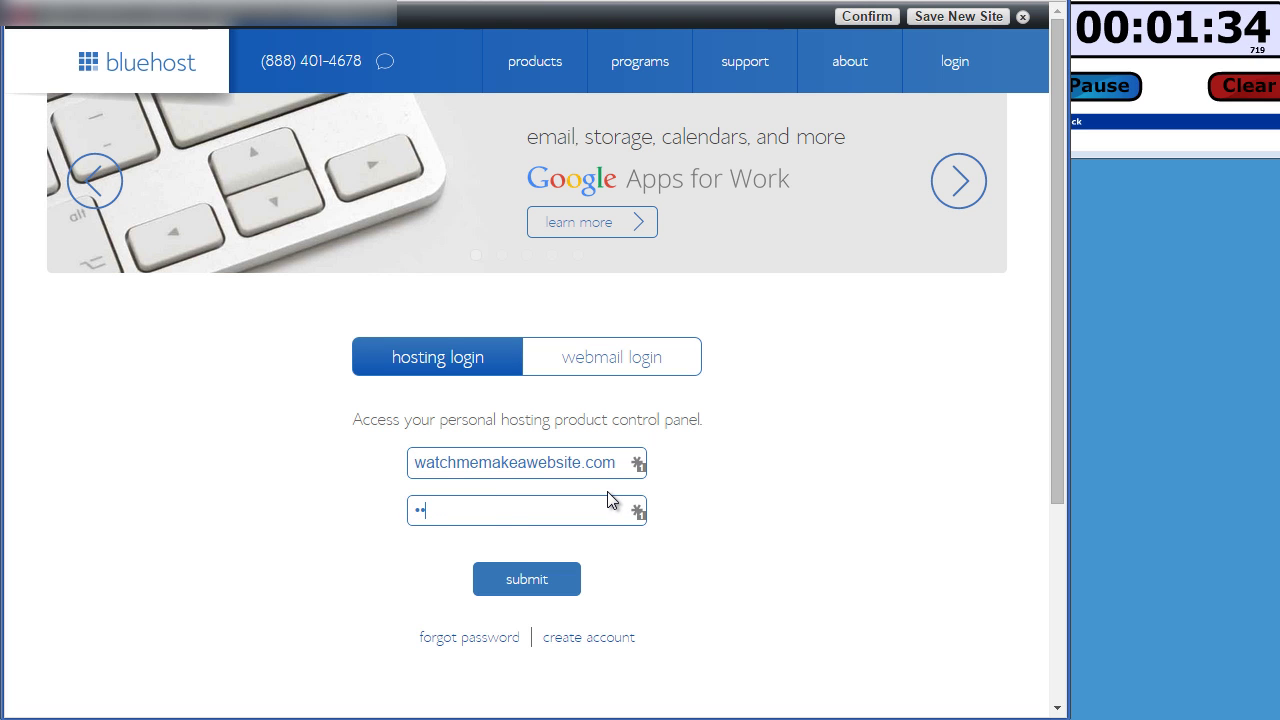
pyautogui.press('Return')
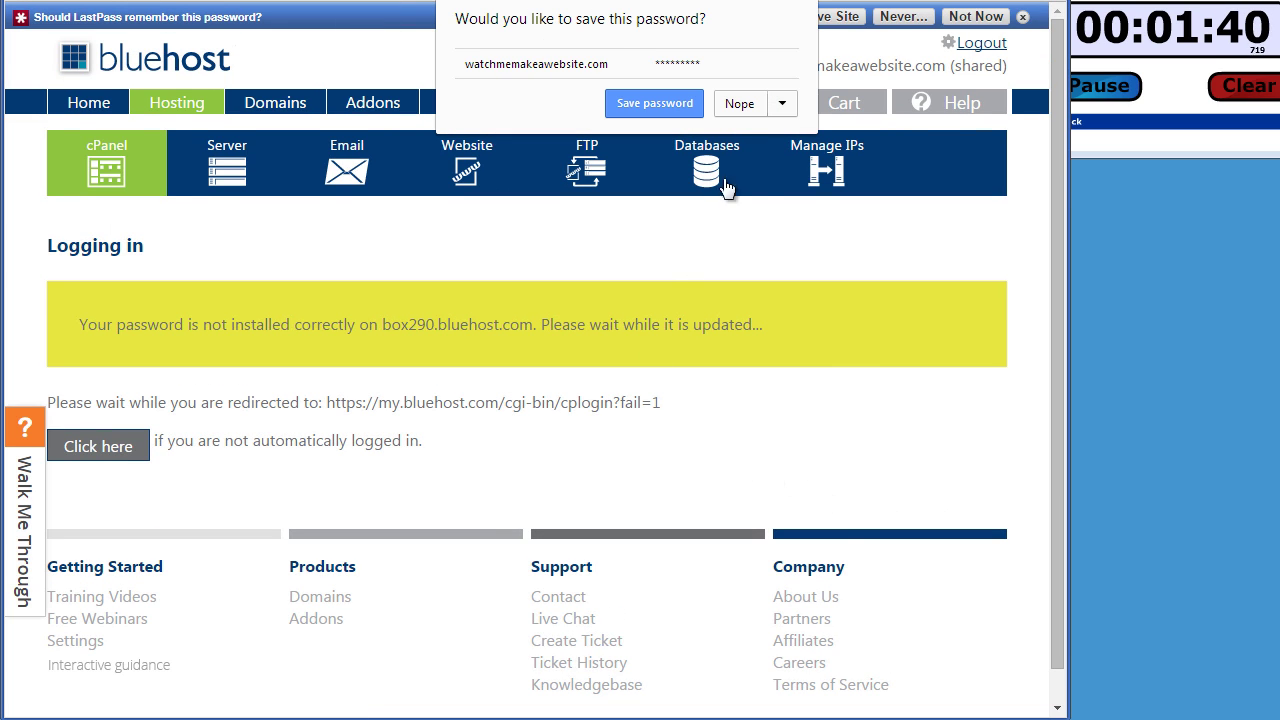
pyautogui.click(739, 104)
pyautogui.click(110, 450)
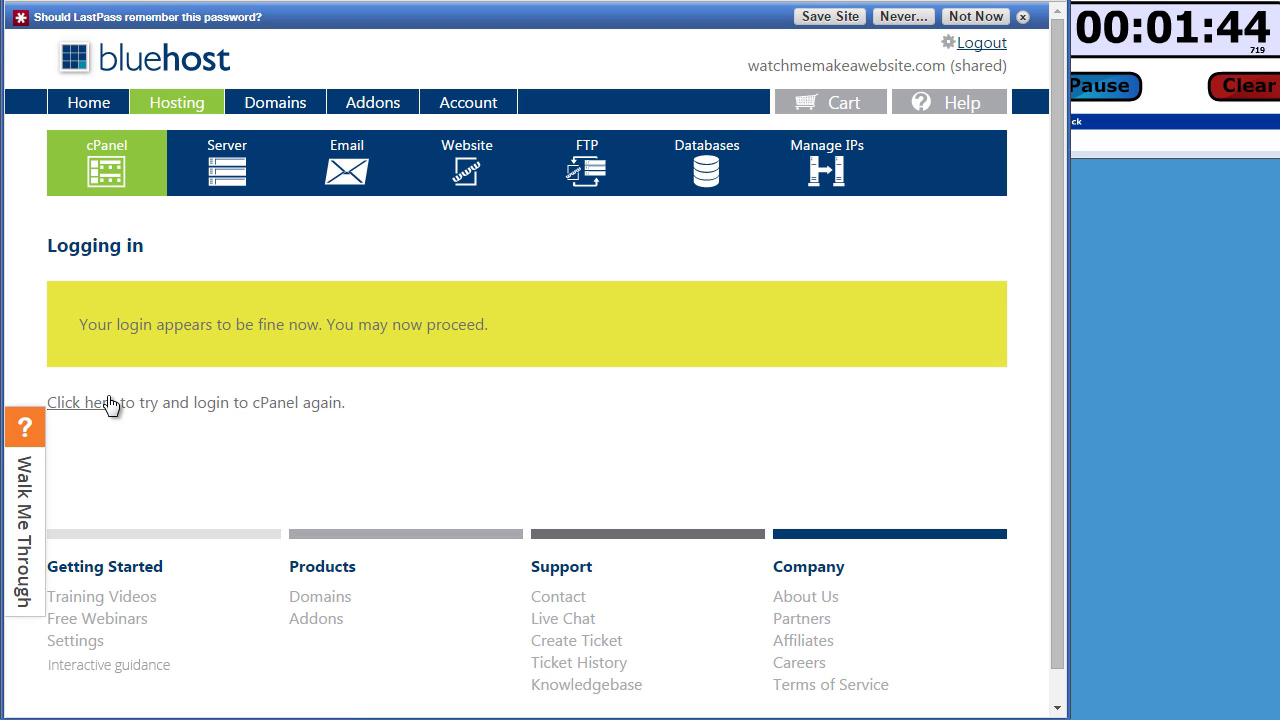
pyautogui.click(54, 401)
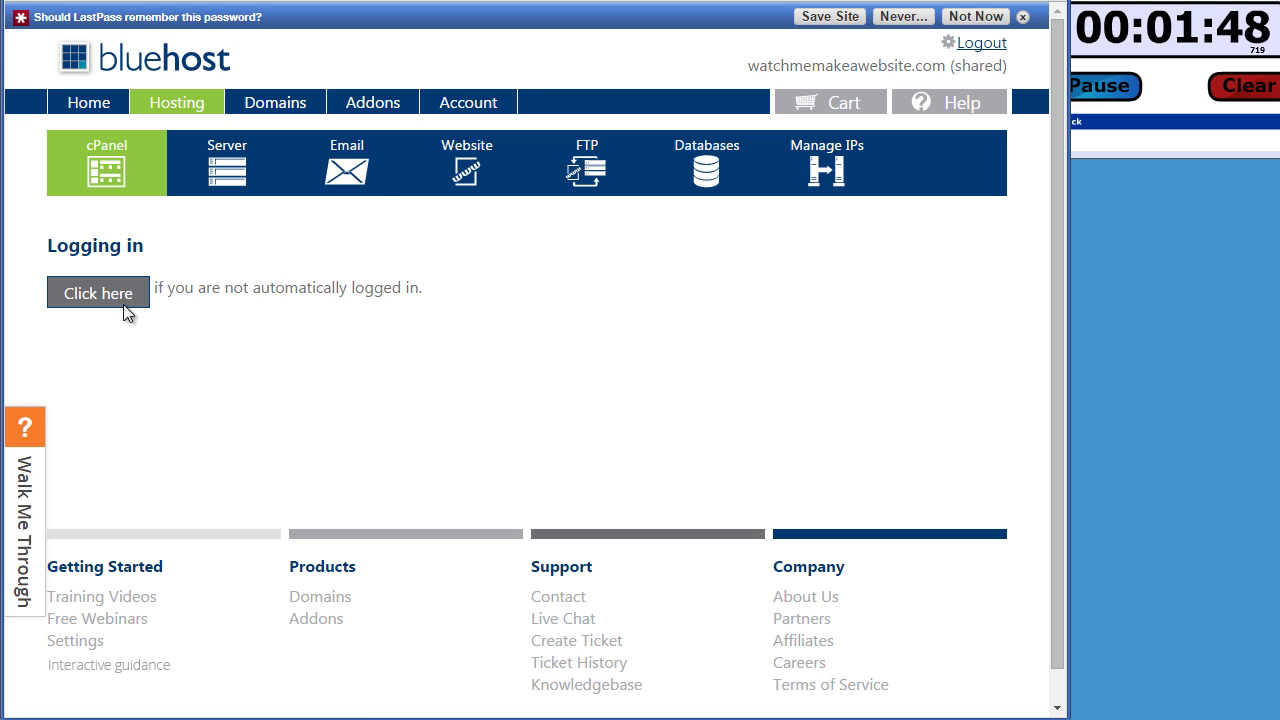
pyautogui.click(124, 304)
# Choose WordPress under Website Builders in cPanel
pyautogui.scroll(-2, 626, 427)
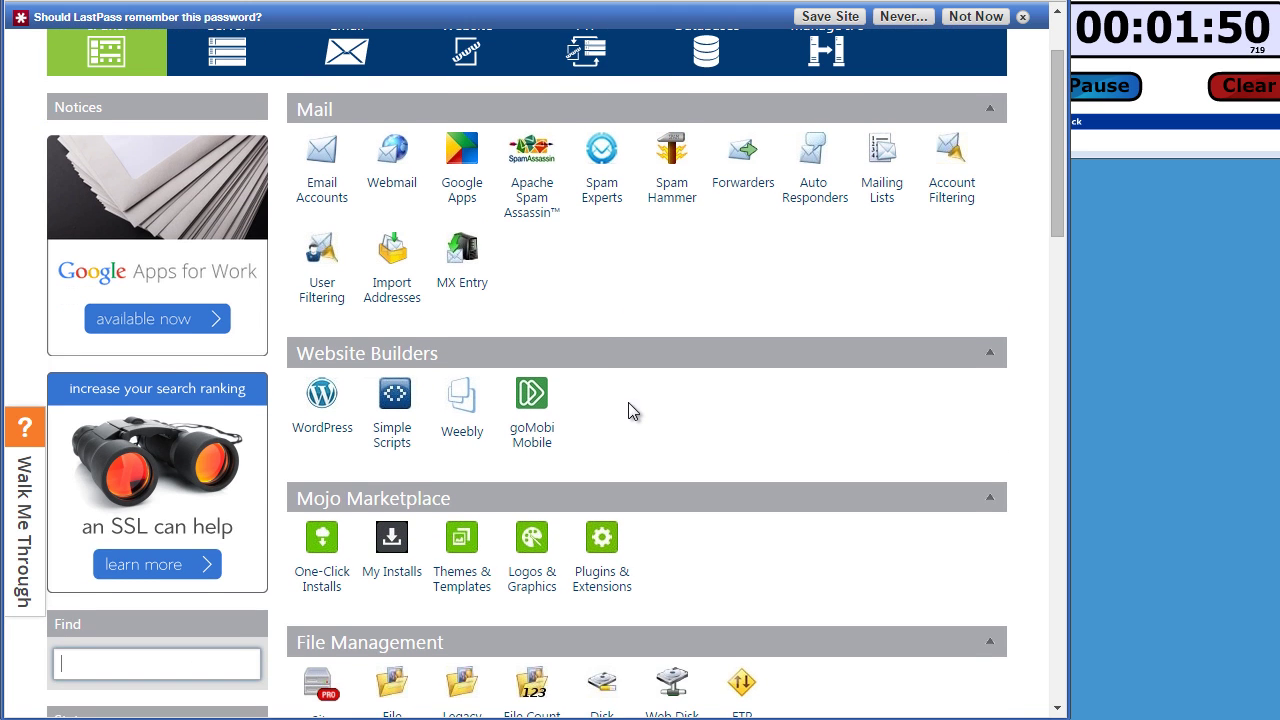
pyautogui.scroll(-4, 586, 346)
pyautogui.scroll(5, 470, 410)
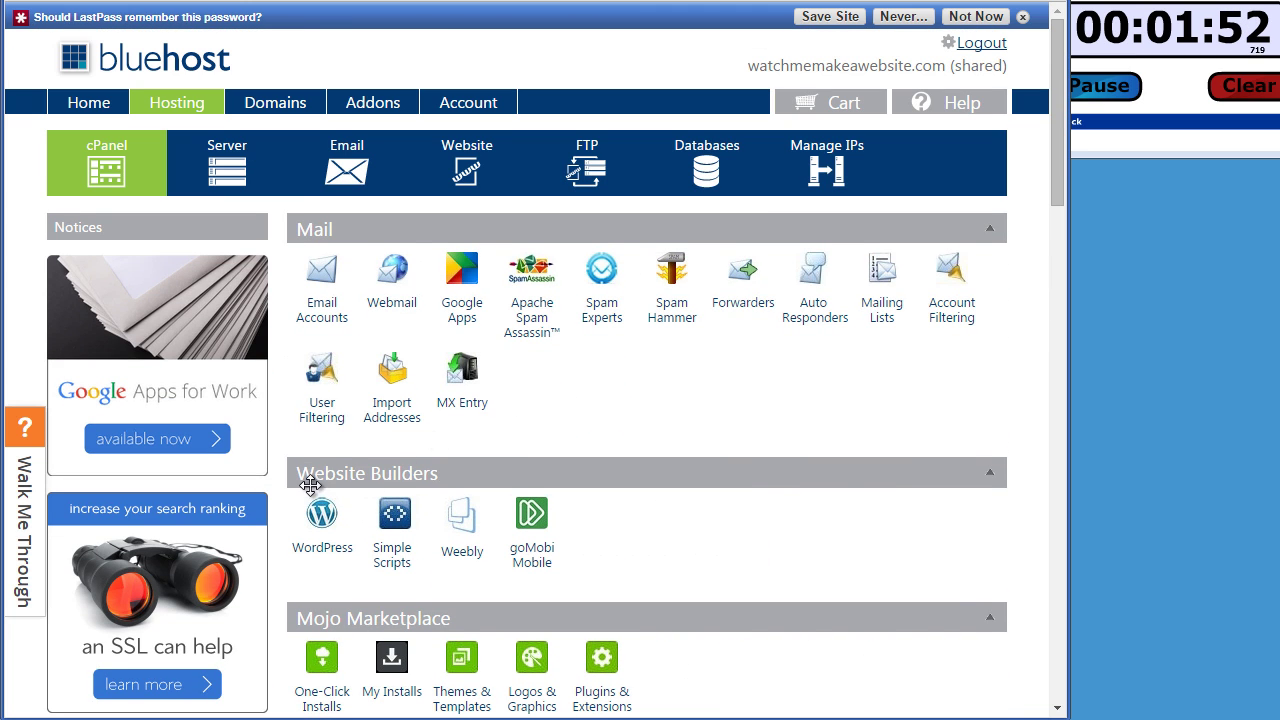
pyautogui.click(325, 532)
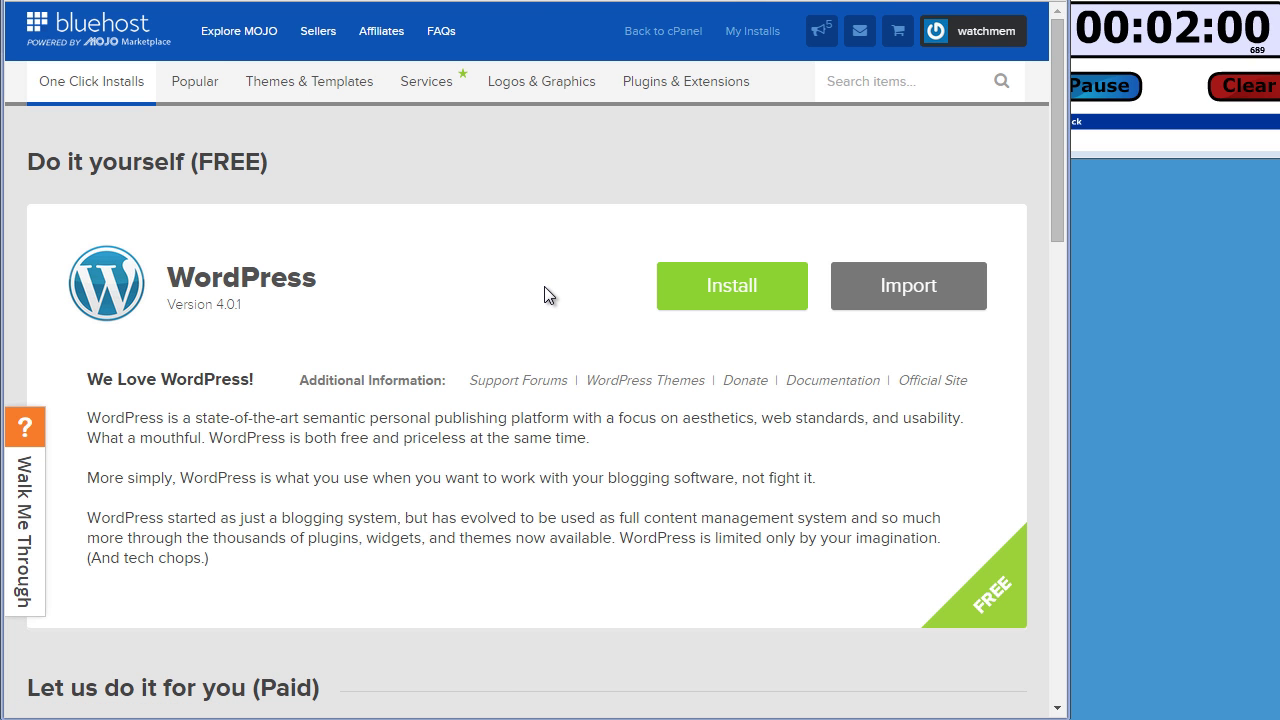
# Start the free WordPress install, check the domain, and show the advanced options
pyautogui.click(680, 290)
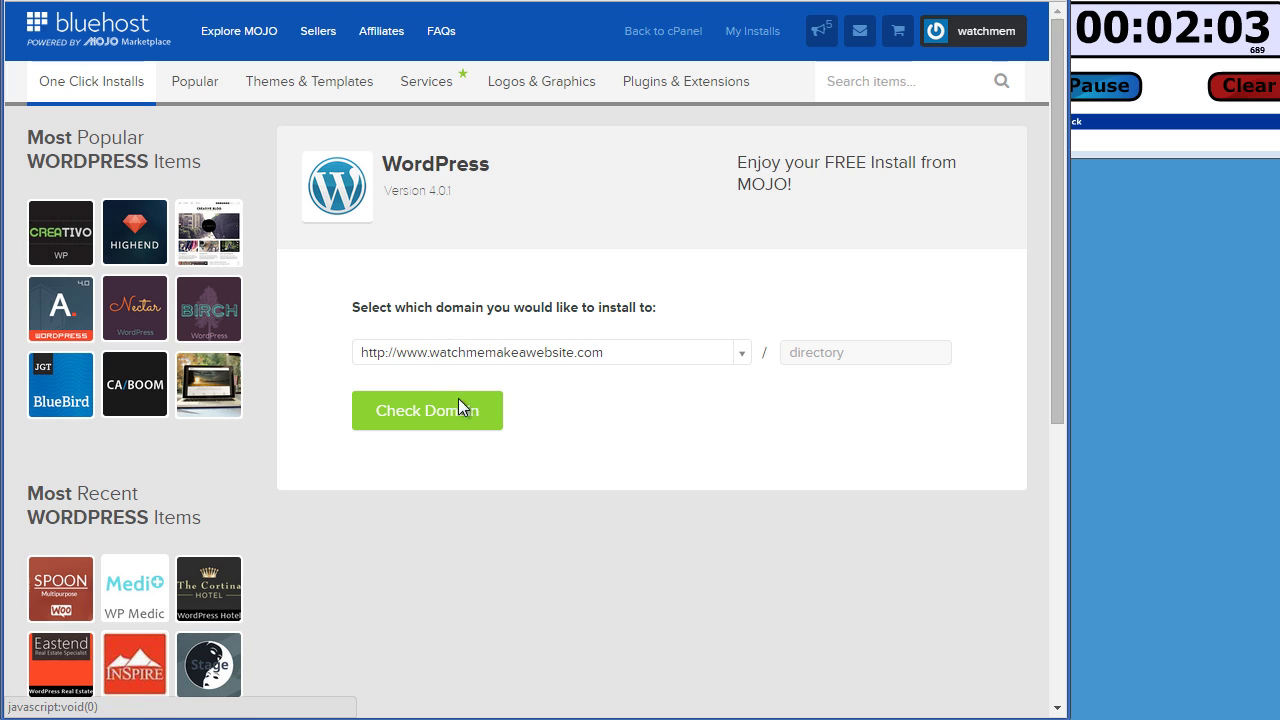
pyautogui.click(452, 405)
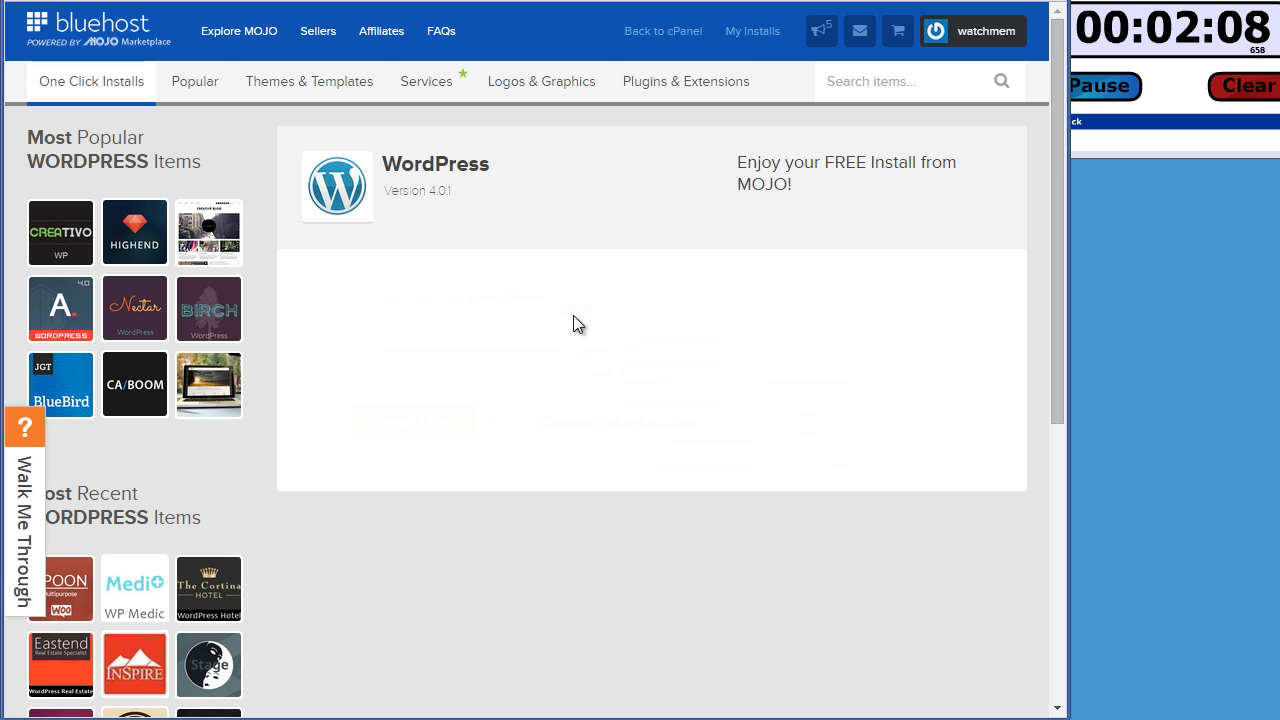
pyautogui.click(418, 352)
# Name the site 'Watch me Make a Website', accept the GPLv2 terms, and install
pyautogui.click(520, 440)
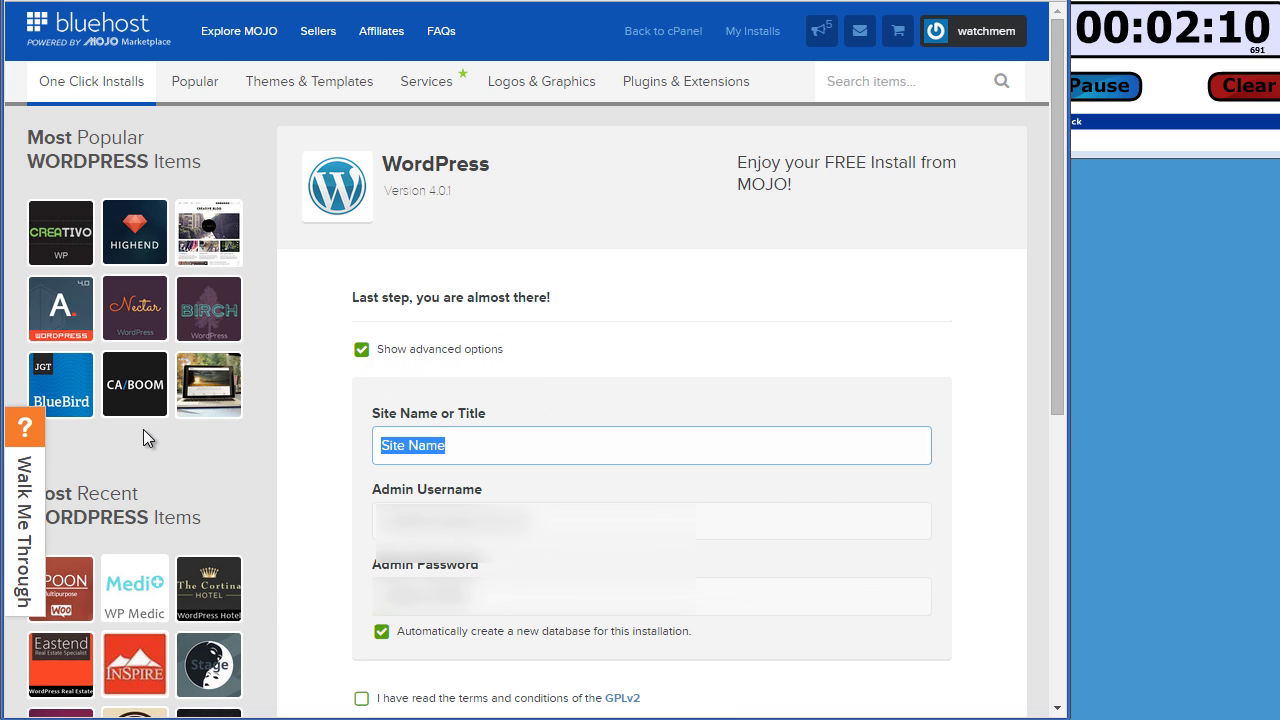
pyautogui.write('Watch me Make ')
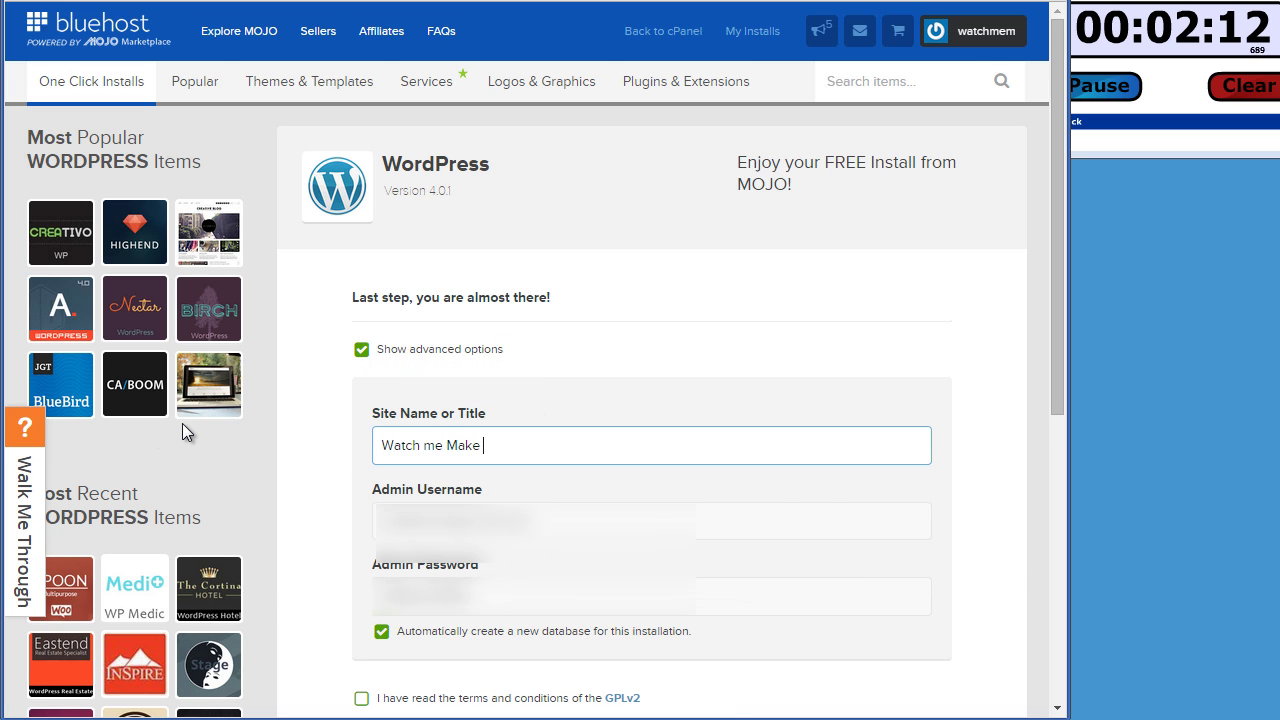
pyautogui.write('a Website')
pyautogui.scroll(-1, 548, 515)
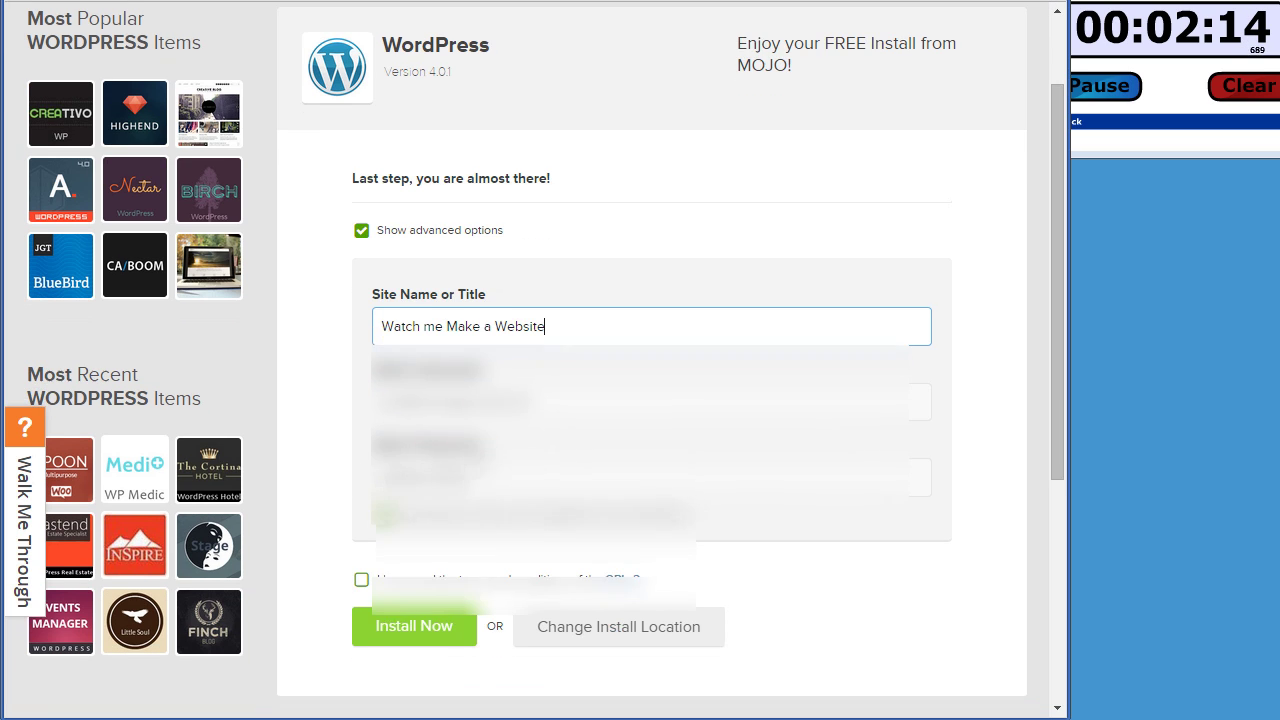
pyautogui.press('Tab')
pyautogui.press('Tab')
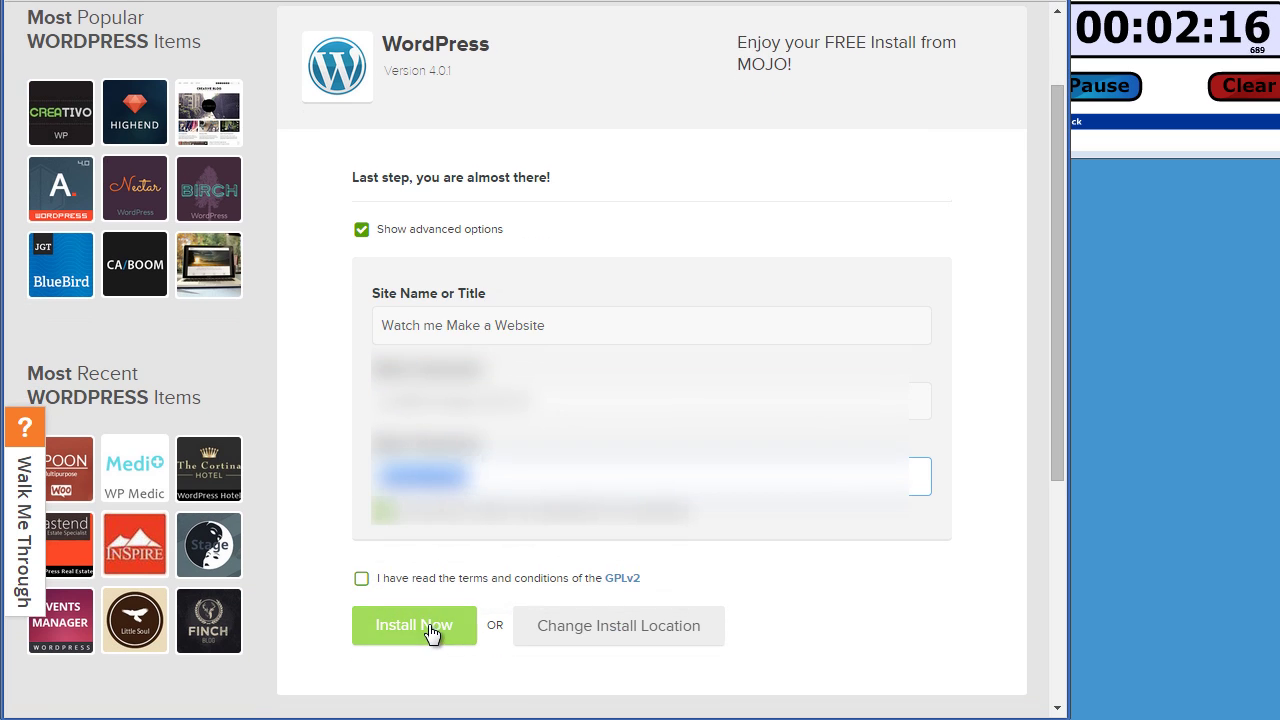
pyautogui.click(361, 579)
pyautogui.click(389, 637)
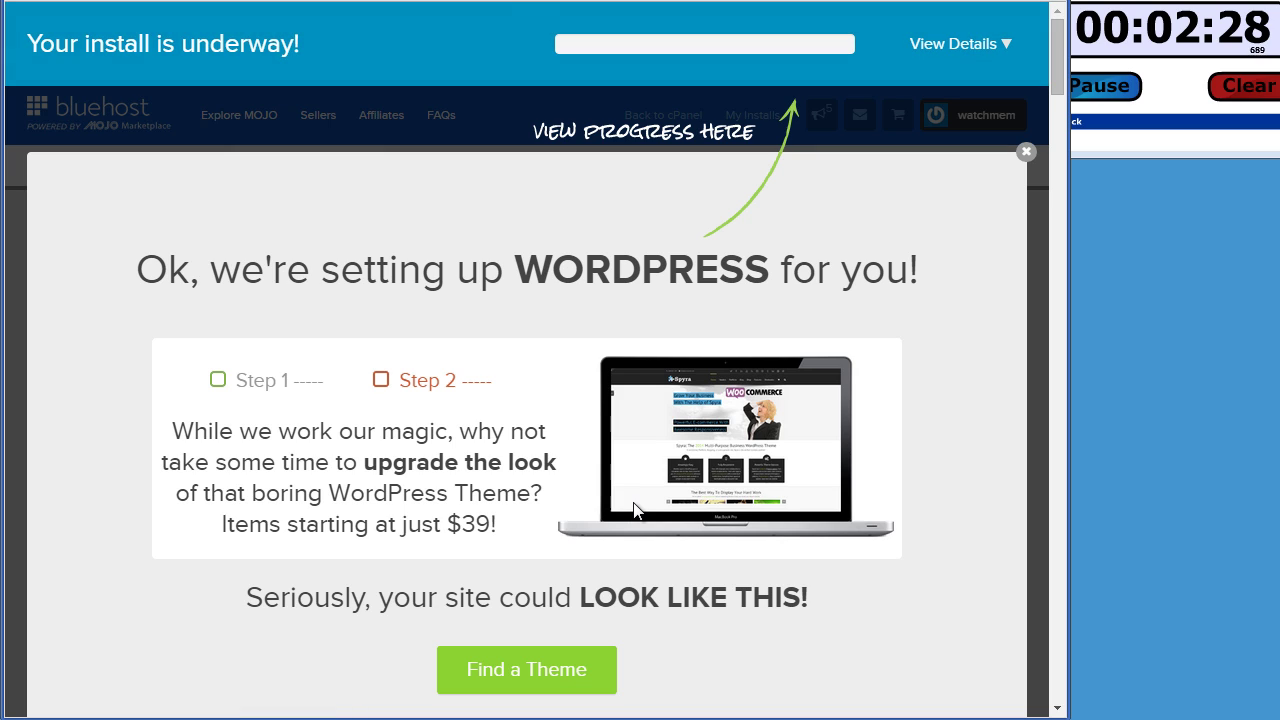
# Dismiss the theme promo, check install progress, then load the new site in a new tab
pyautogui.click(1025, 152)
pyautogui.click(958, 43)
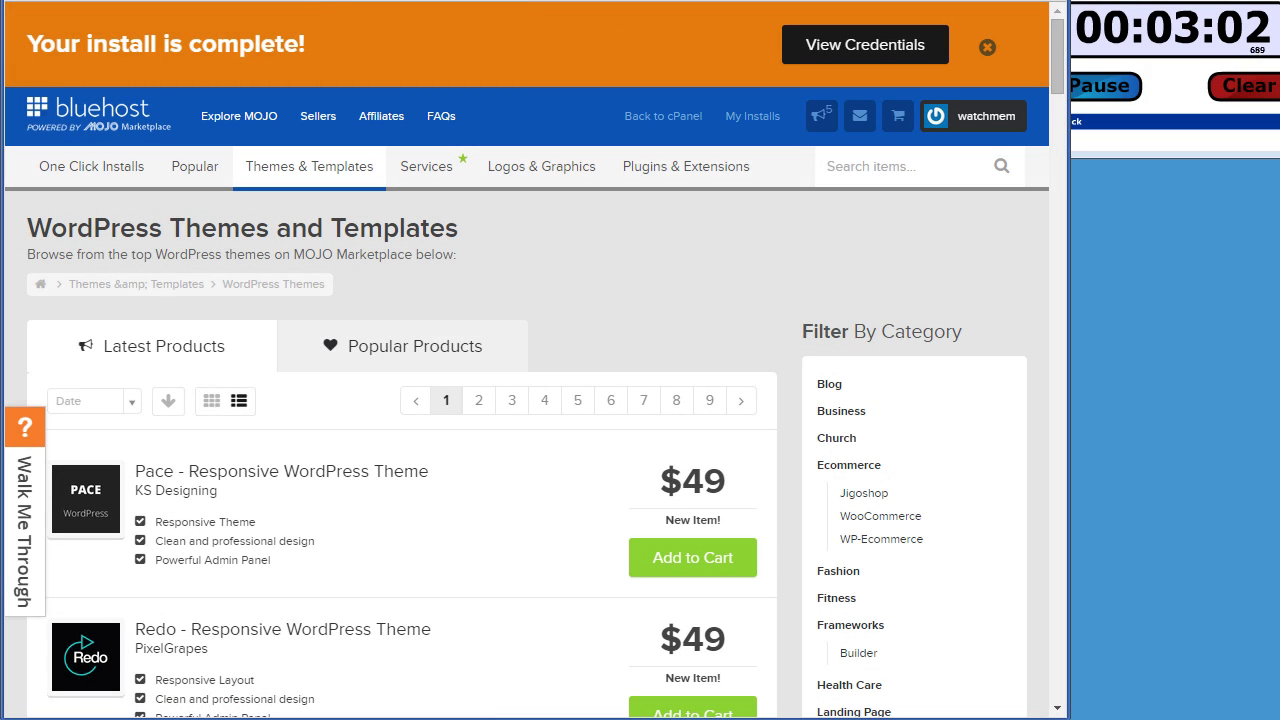
pyautogui.hotkey('ctrl', 't')
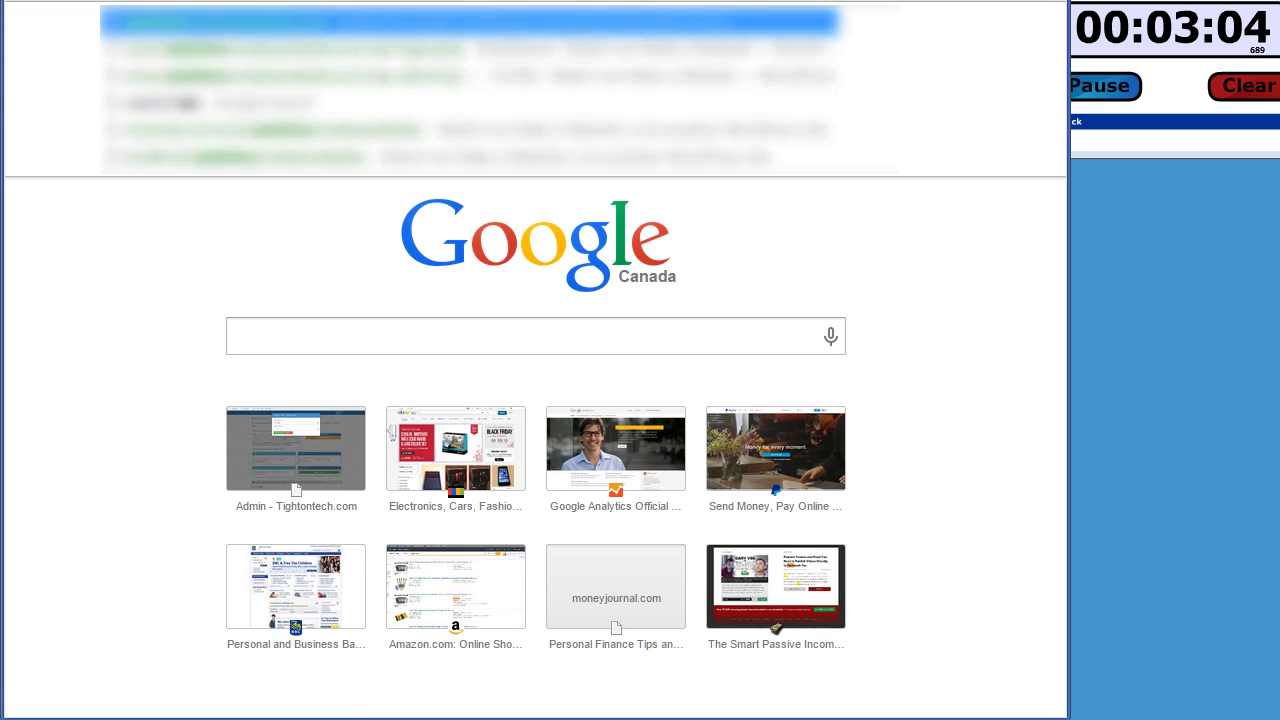
pyautogui.press('Return')
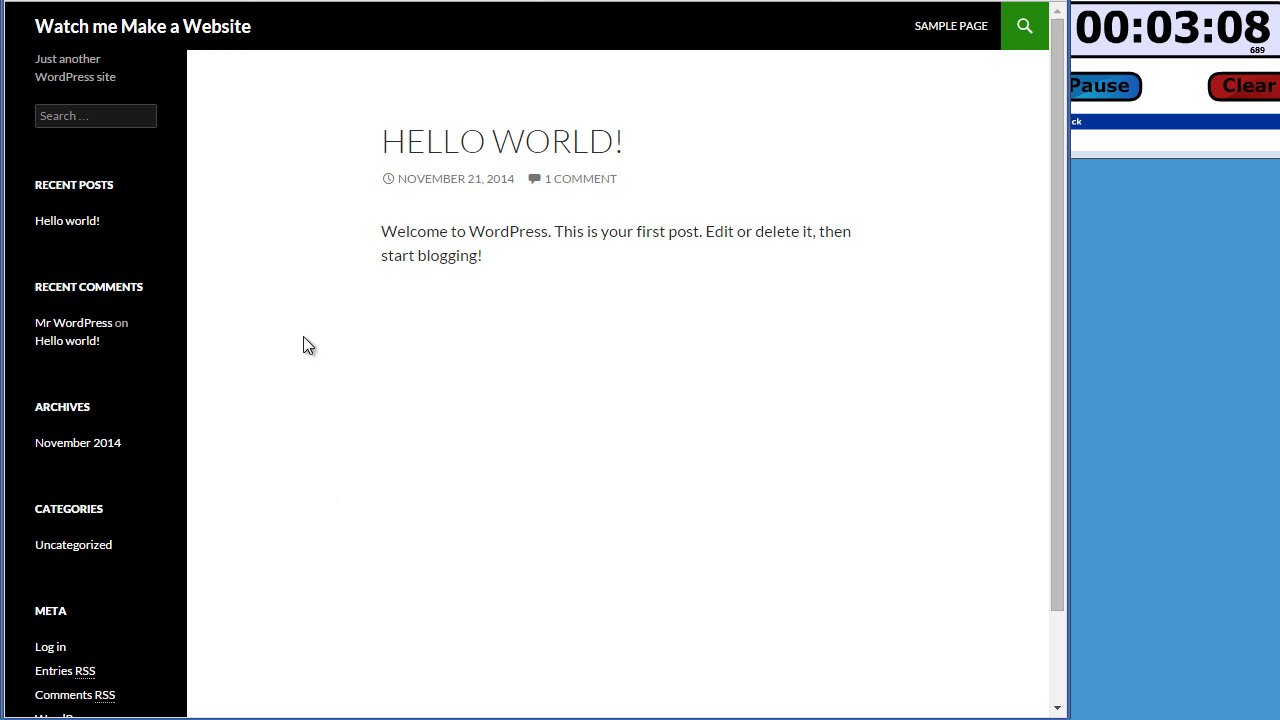
# Log in to the WordPress site with the admin e-mail and password
pyautogui.scroll(-1, 344, 481)
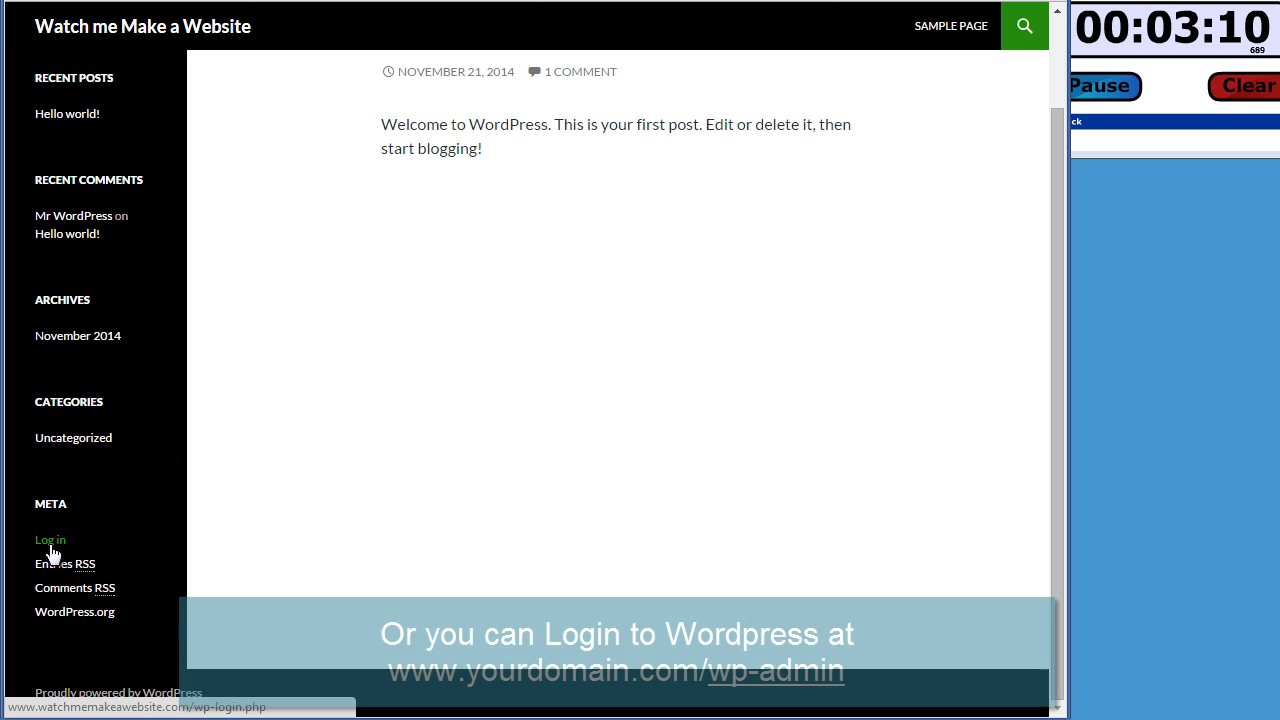
pyautogui.click(52, 540)
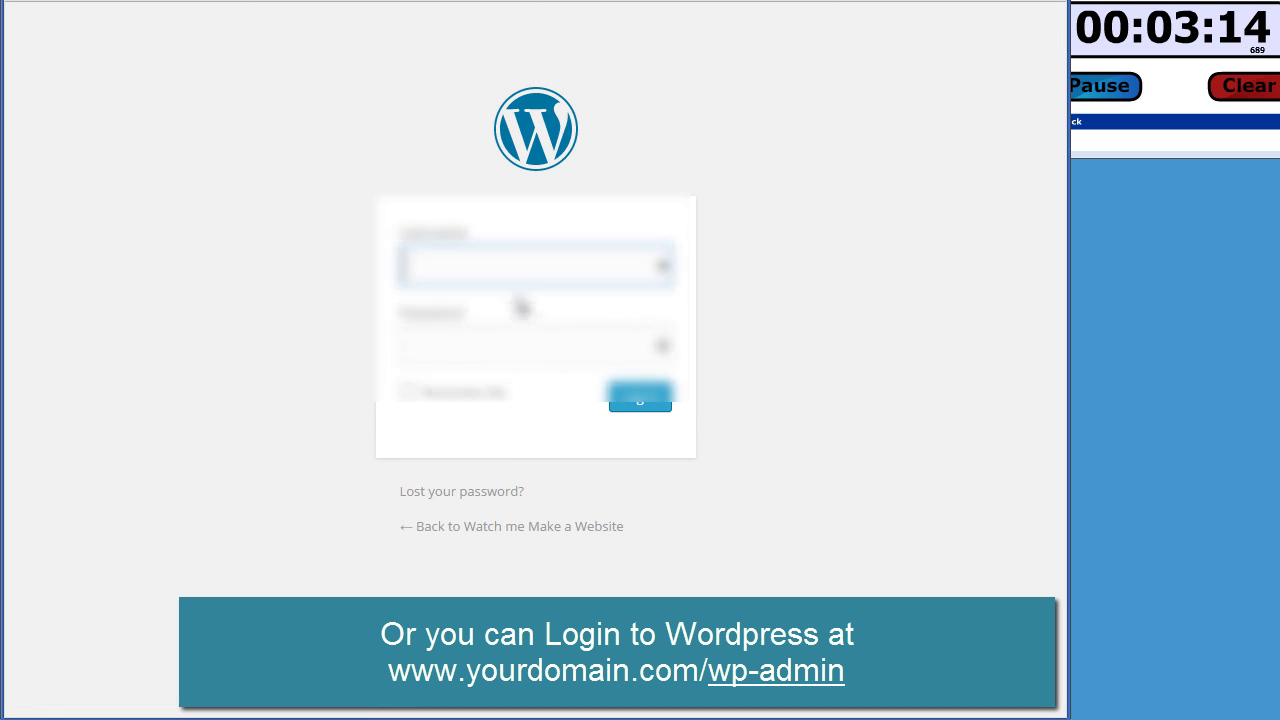
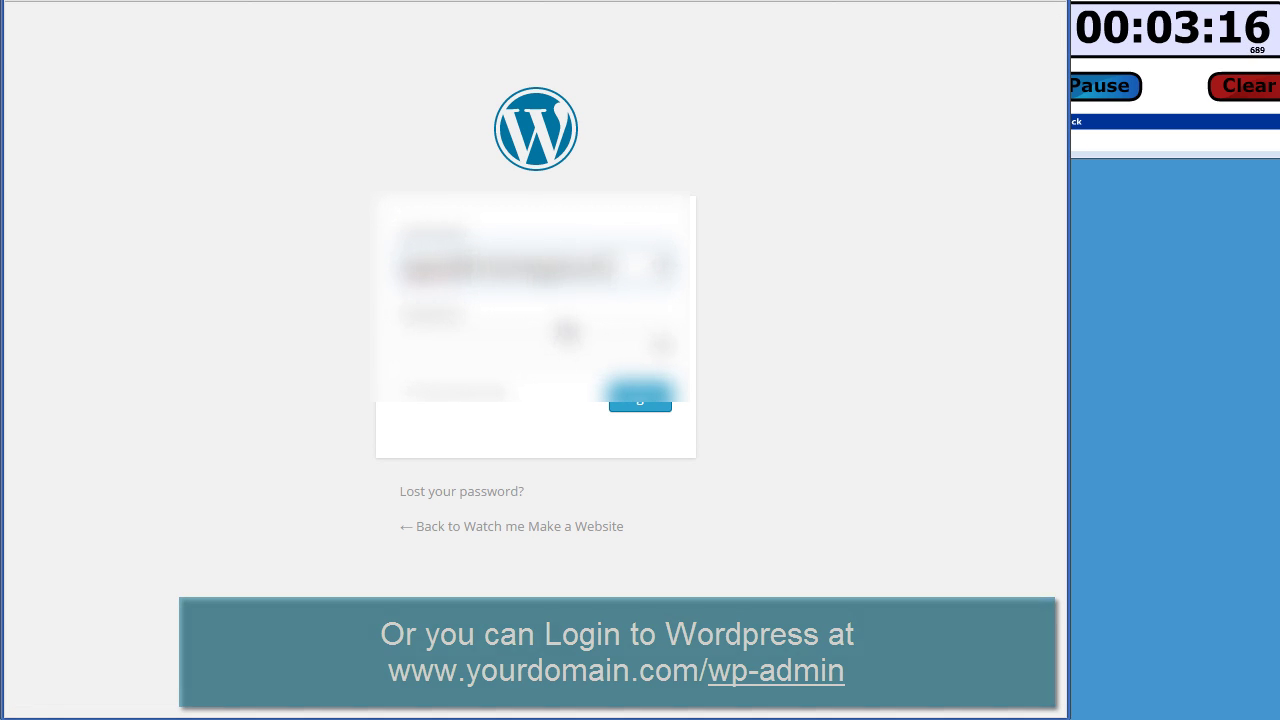
pyautogui.press('Tab')
pyautogui.write('password')
pyautogui.press('Return')
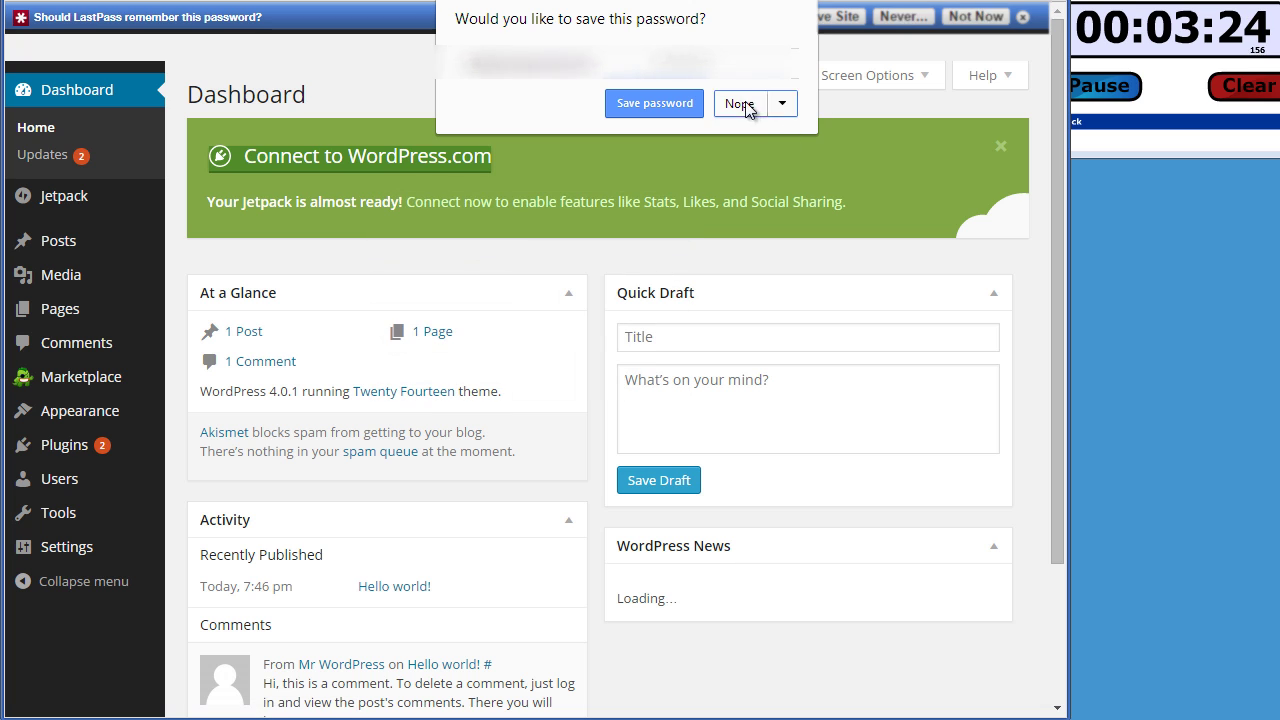
# Decline saving the password and open the admin user's profile from All Users
pyautogui.click(737, 103)
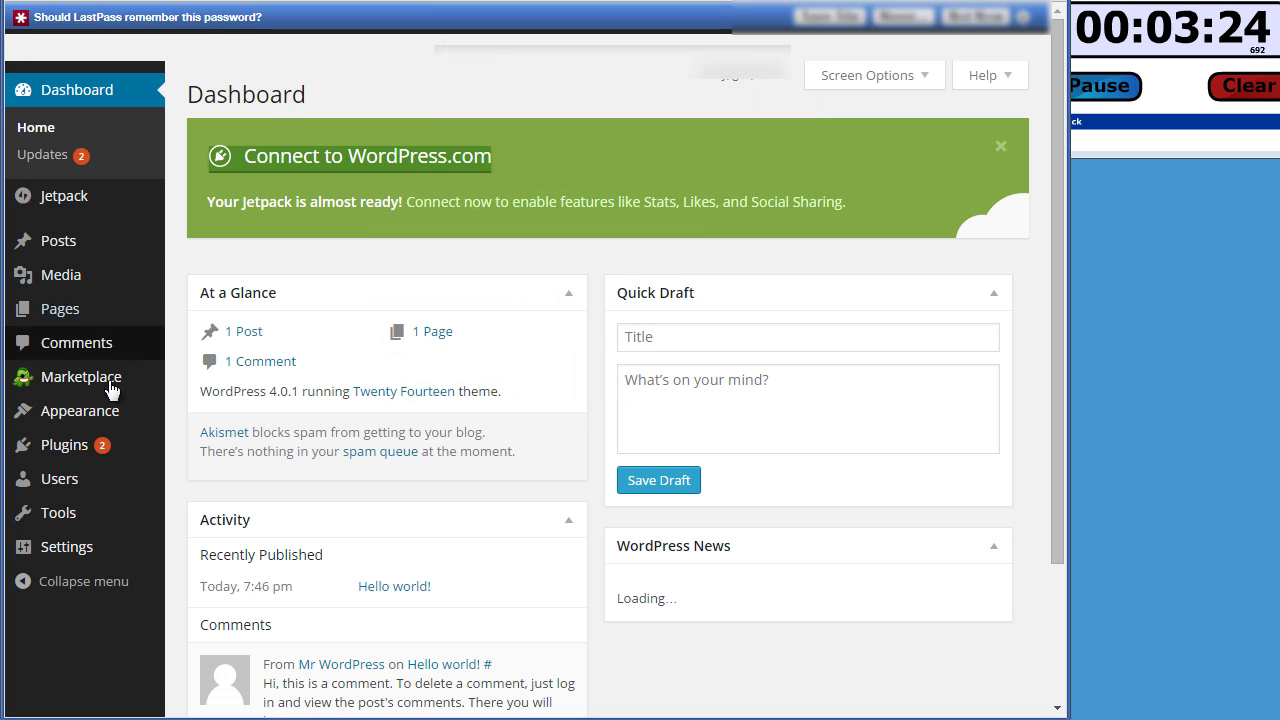
pyautogui.moveTo(95, 483)
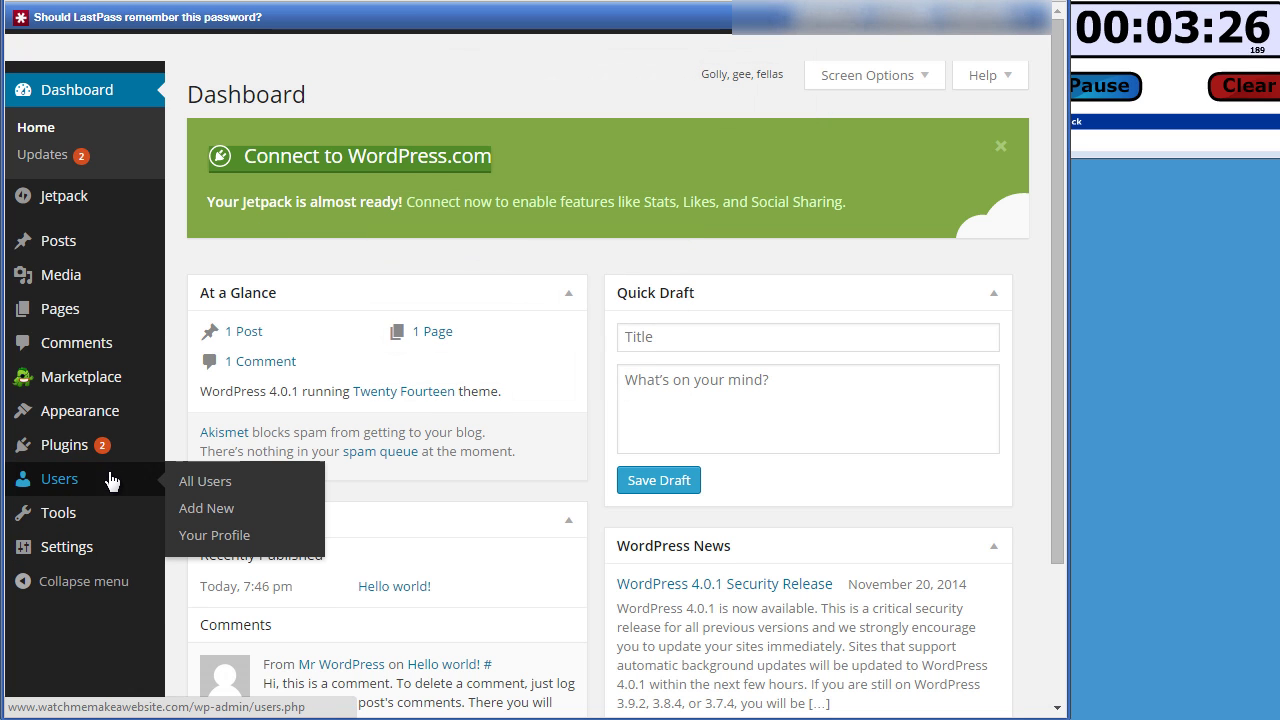
pyautogui.click(232, 489)
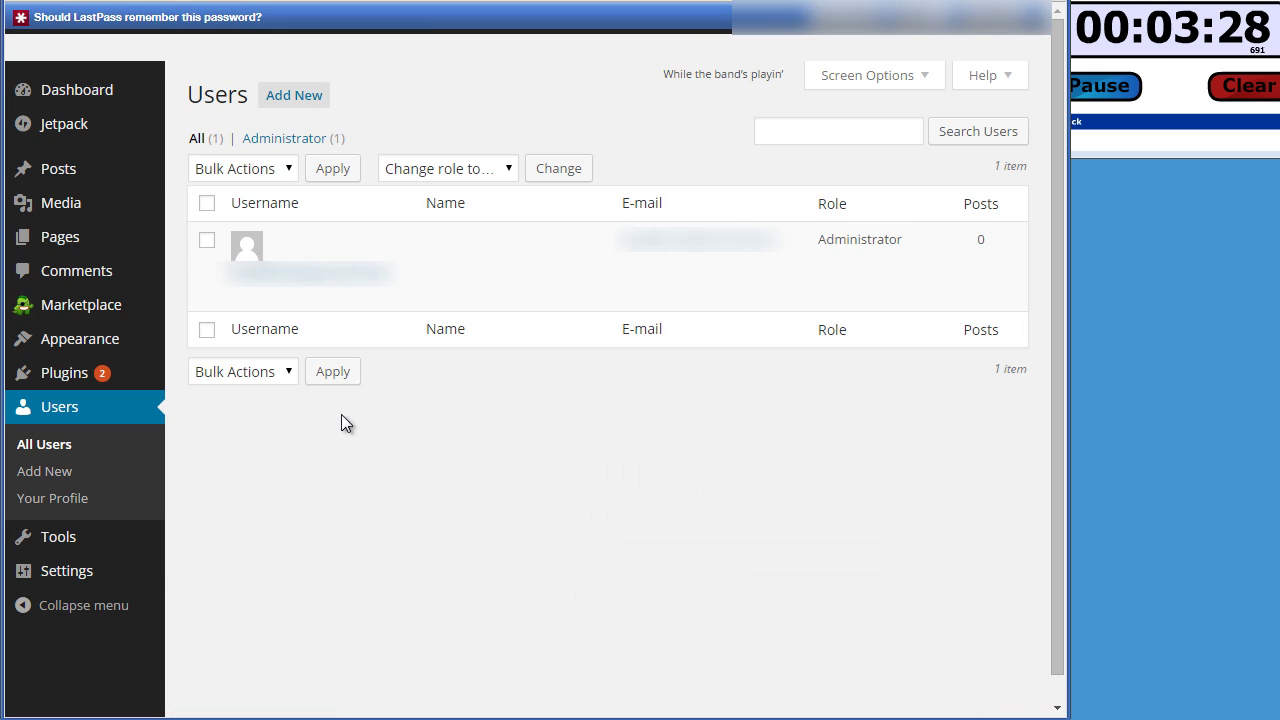
pyautogui.click(303, 285)
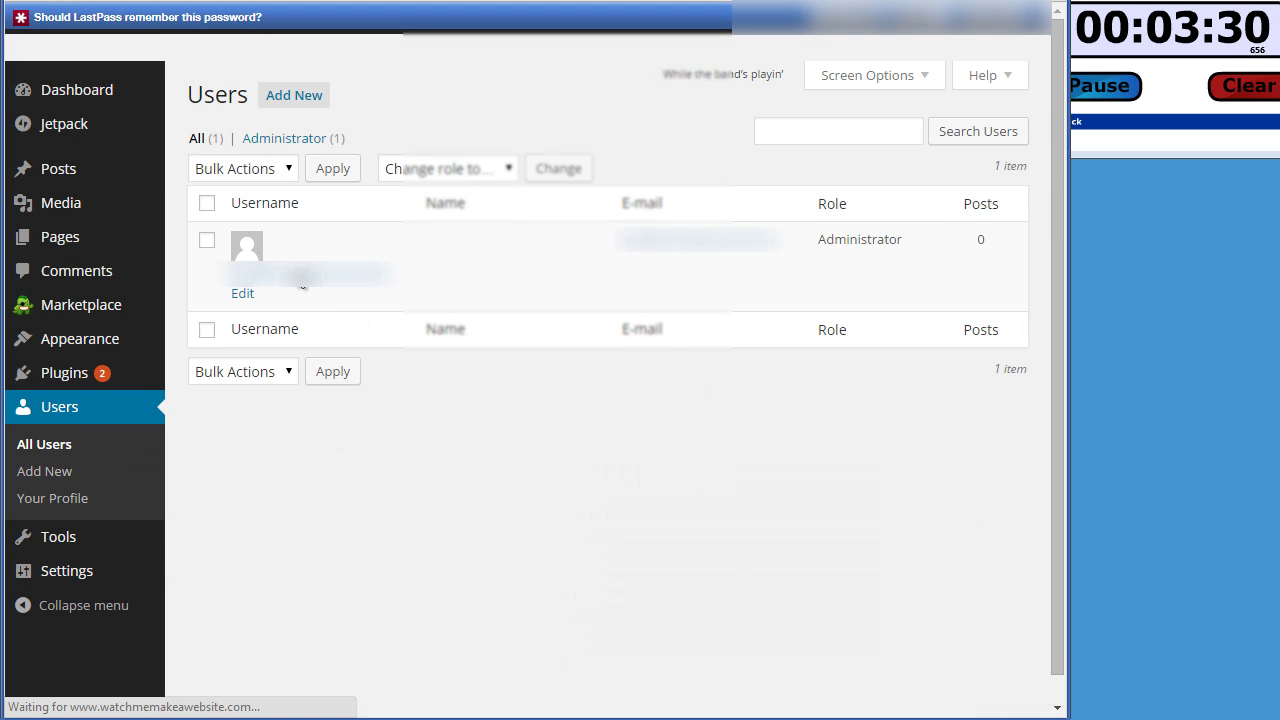
# Change the profile nickname to 'ab'
pyautogui.scroll(-2, 470, 372)
pyautogui.scroll(-2, 470, 372)
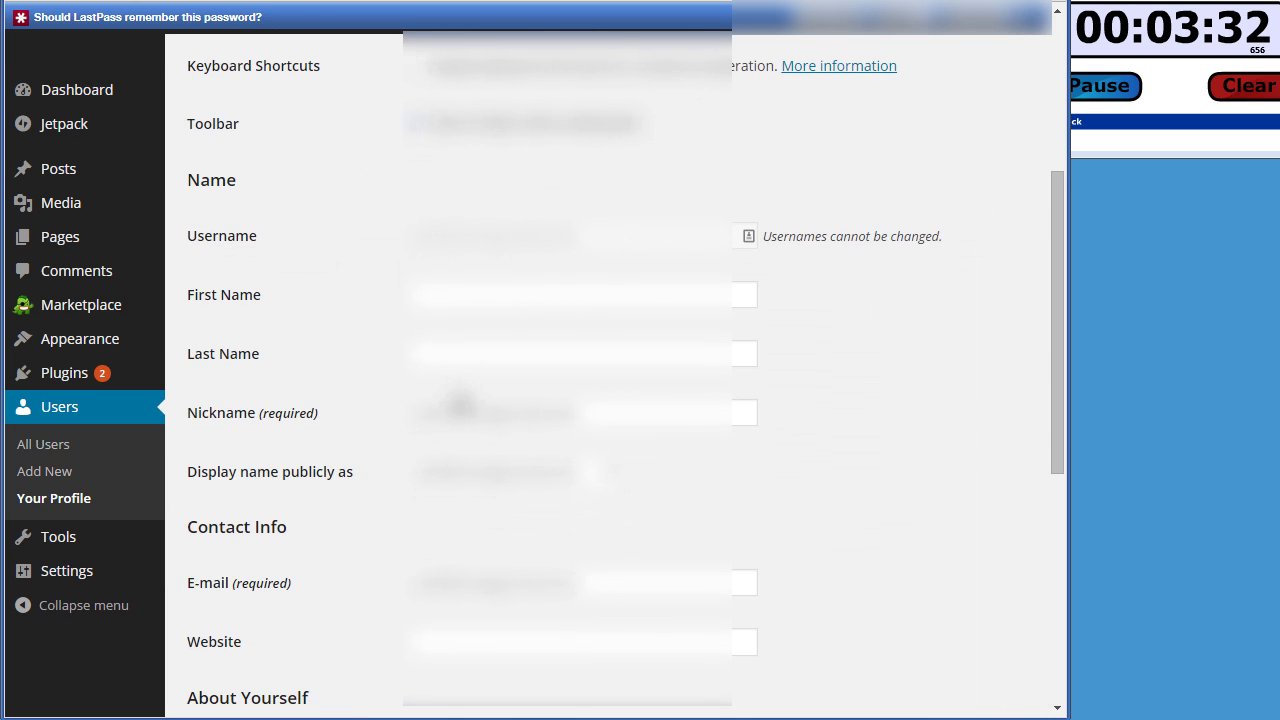
pyautogui.moveTo(588, 415); pyautogui.dragTo(266, 393)
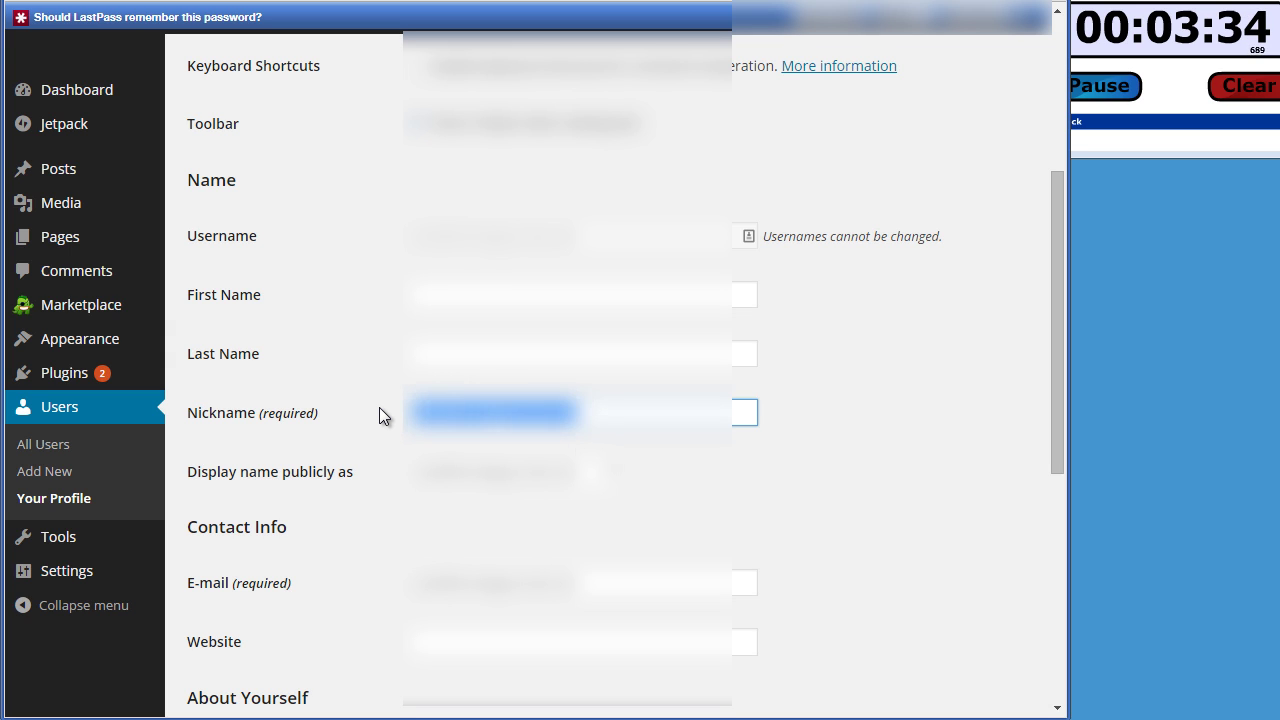
pyautogui.write('ab')
pyautogui.press('Tab')
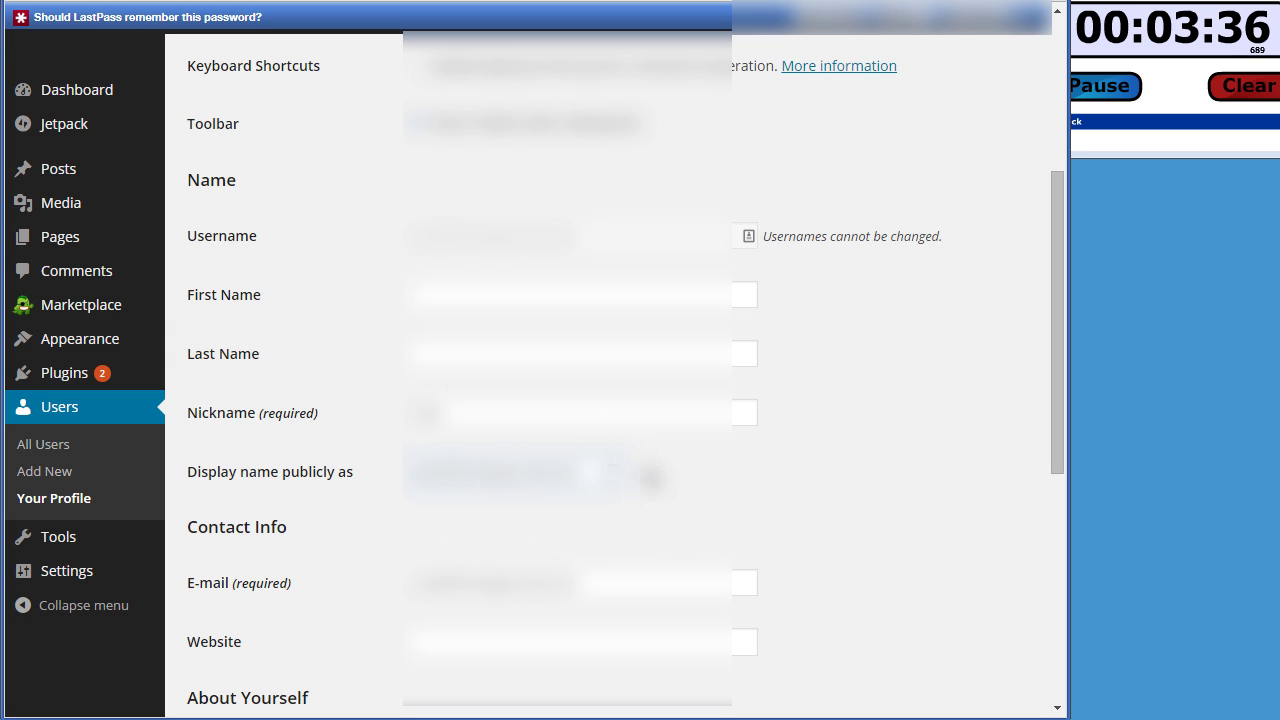
# Enter and confirm a new account password, then update the profile
pyautogui.scroll(-2, 470, 372)
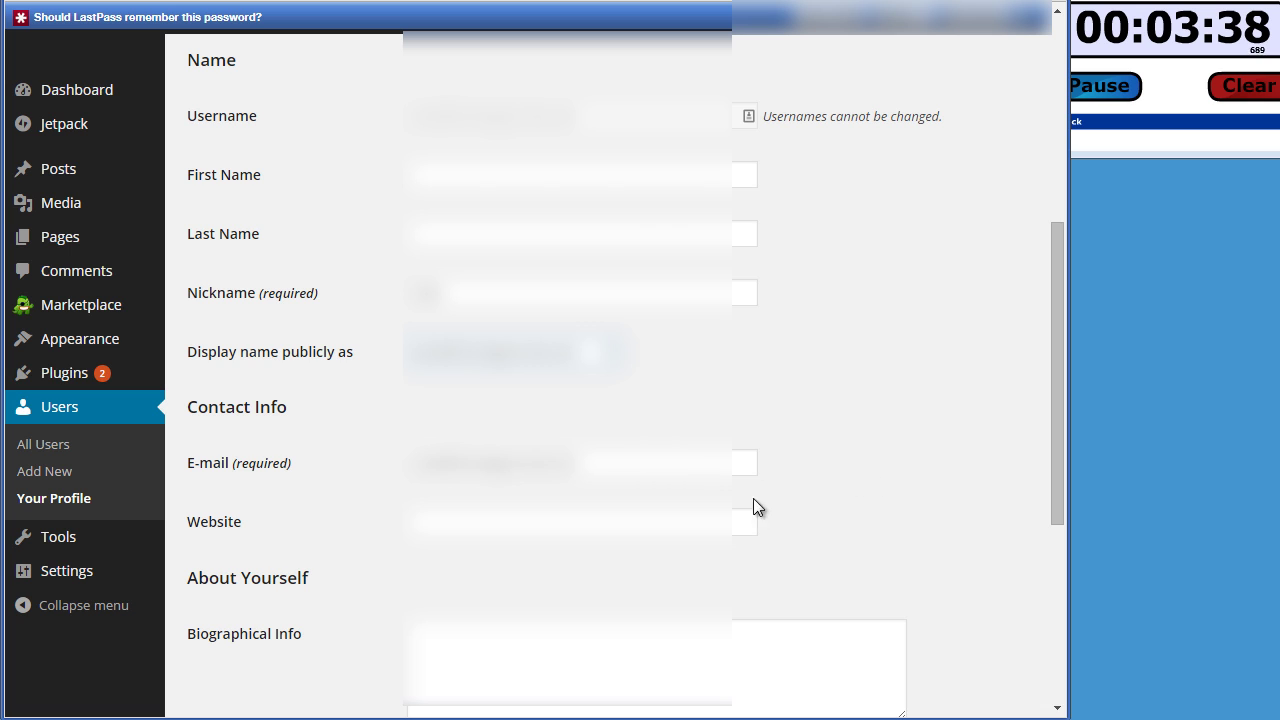
pyautogui.scroll(-7, 753, 500)
pyautogui.click(749, 379)
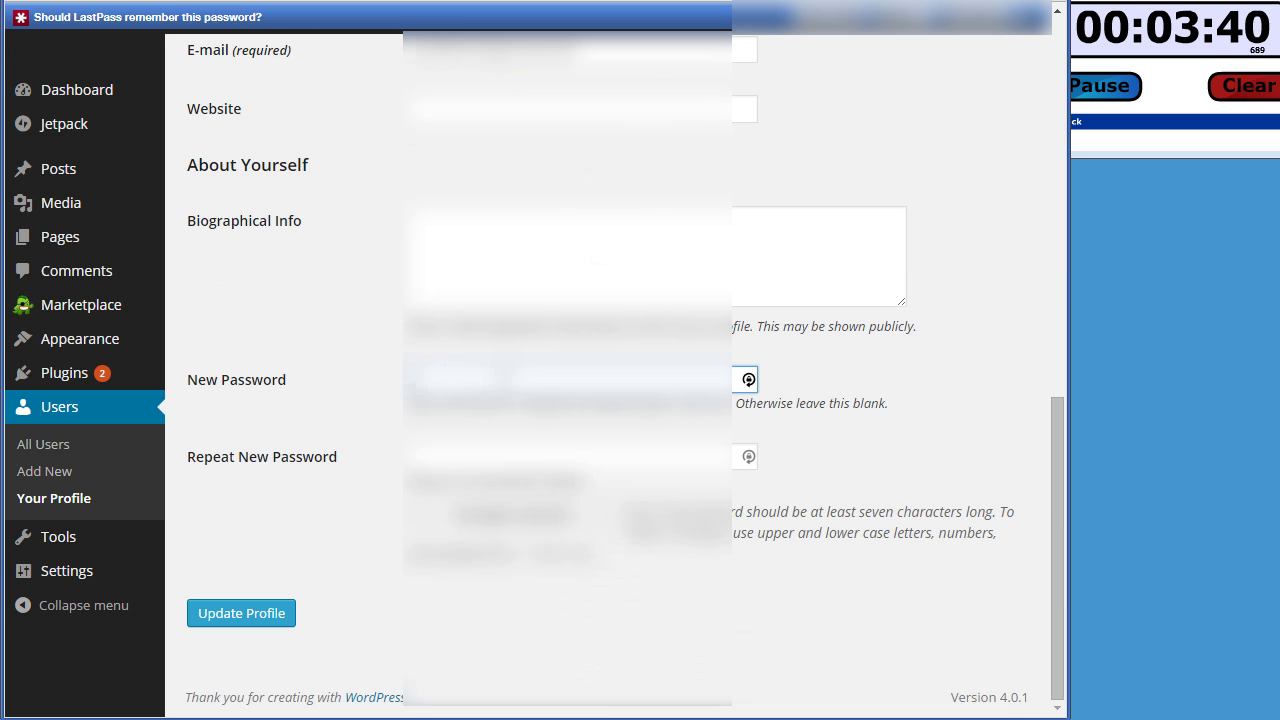
pyautogui.press('Tab')
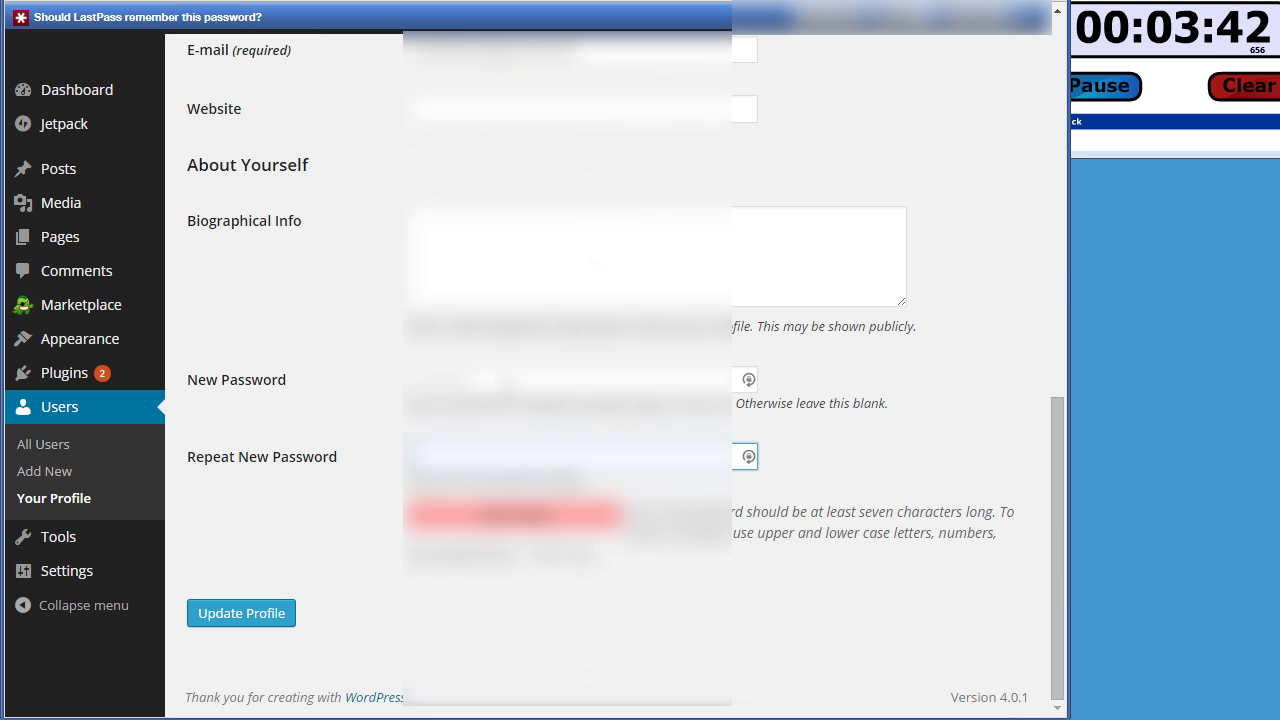
pyautogui.click(214, 614)
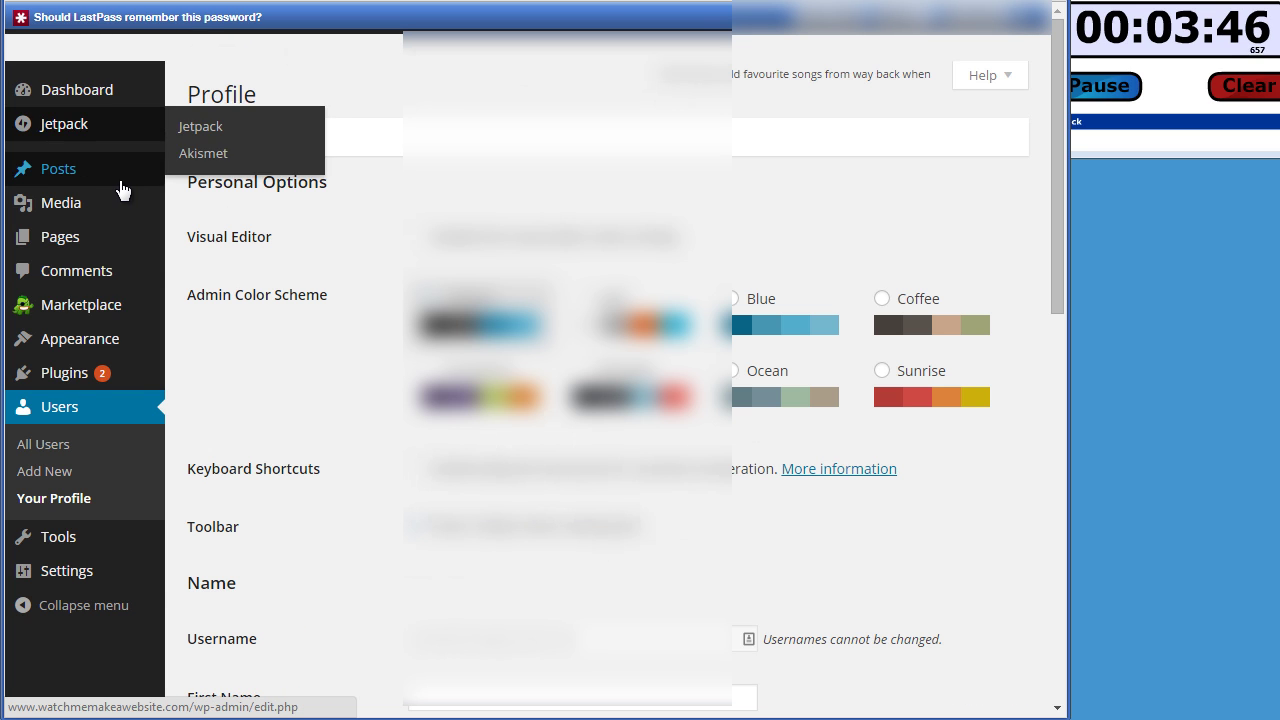
# Start a new post titled 'This is my first post! Awesome!' and open the Add Media library
pyautogui.click(79, 170)
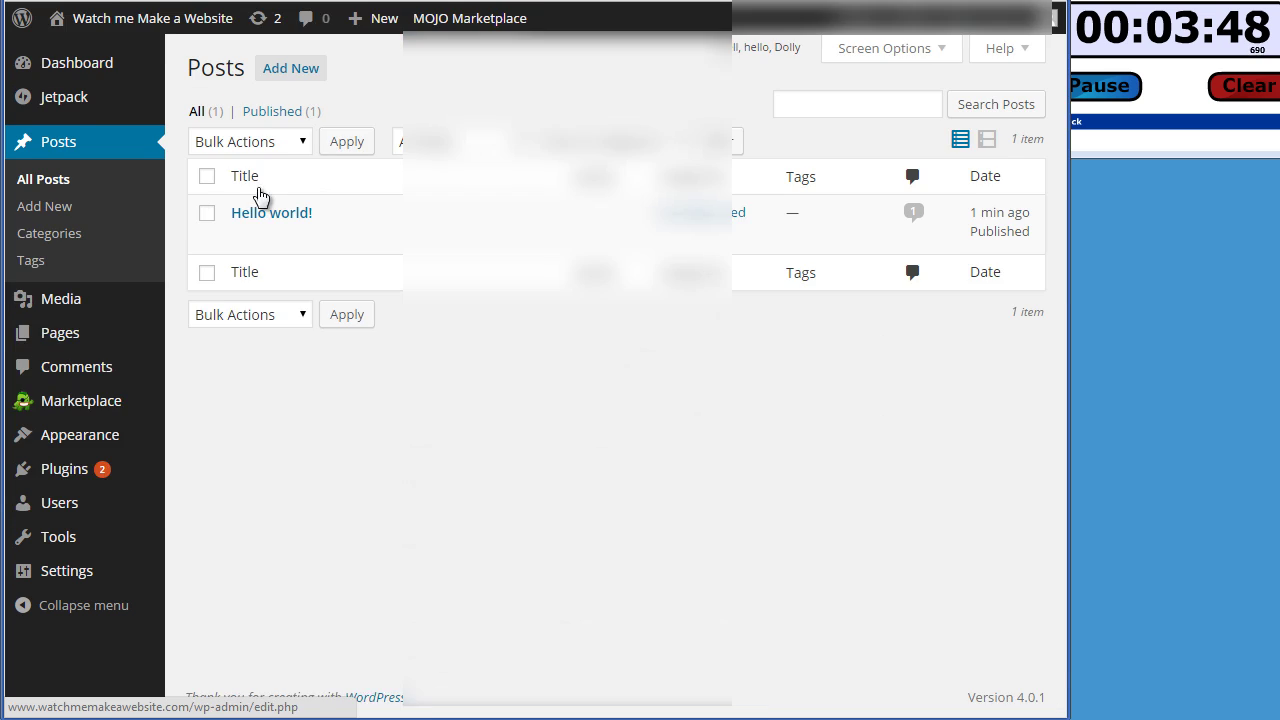
pyautogui.click(284, 95)
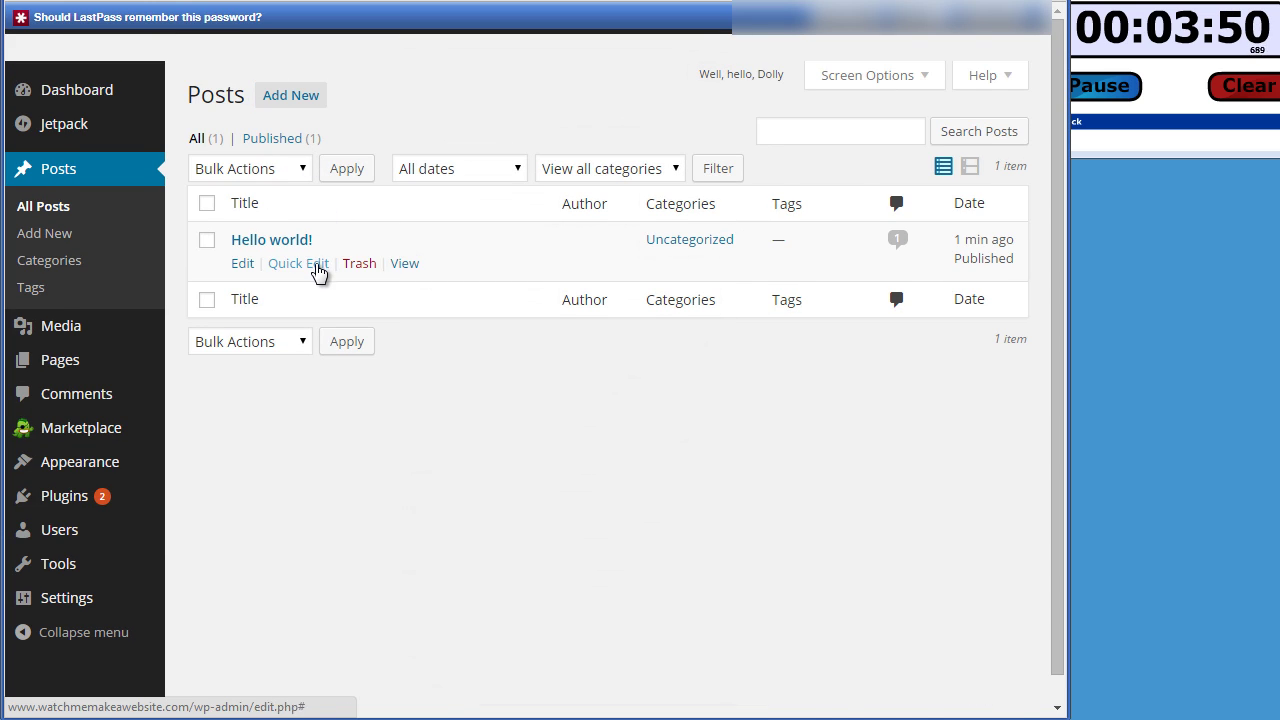
pyautogui.write('This')
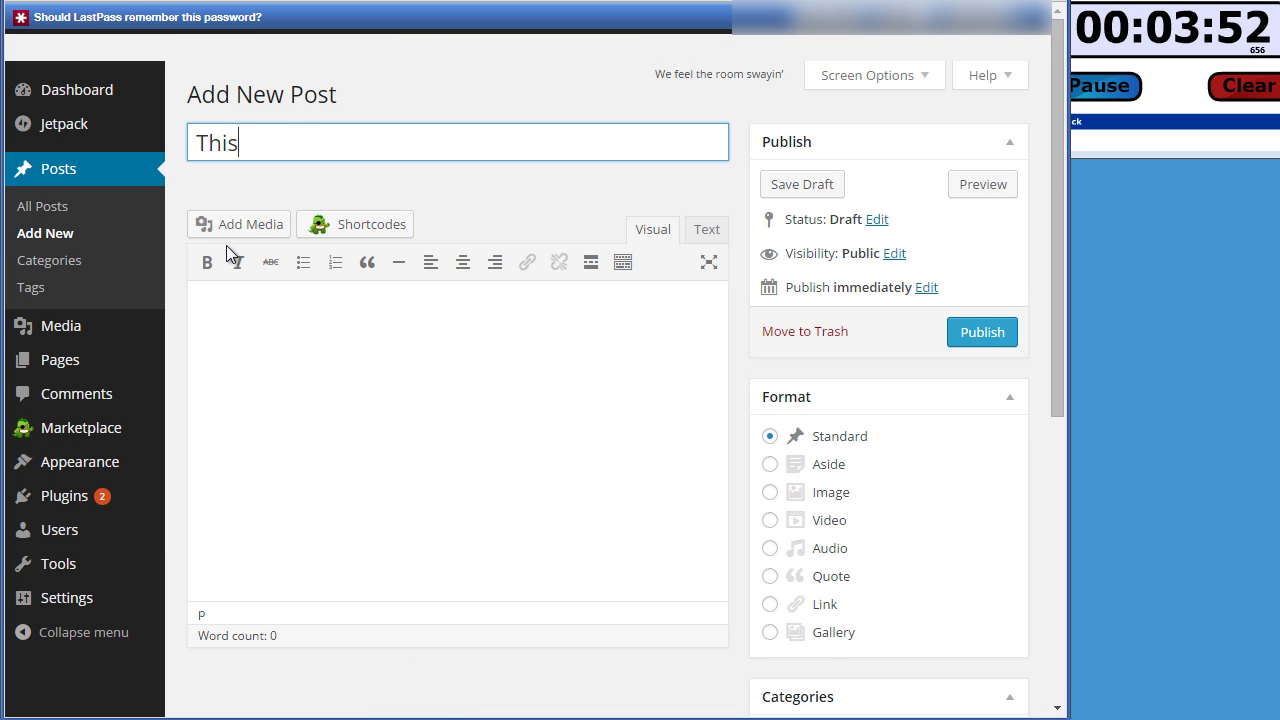
pyautogui.write(' is my first post! Aee')
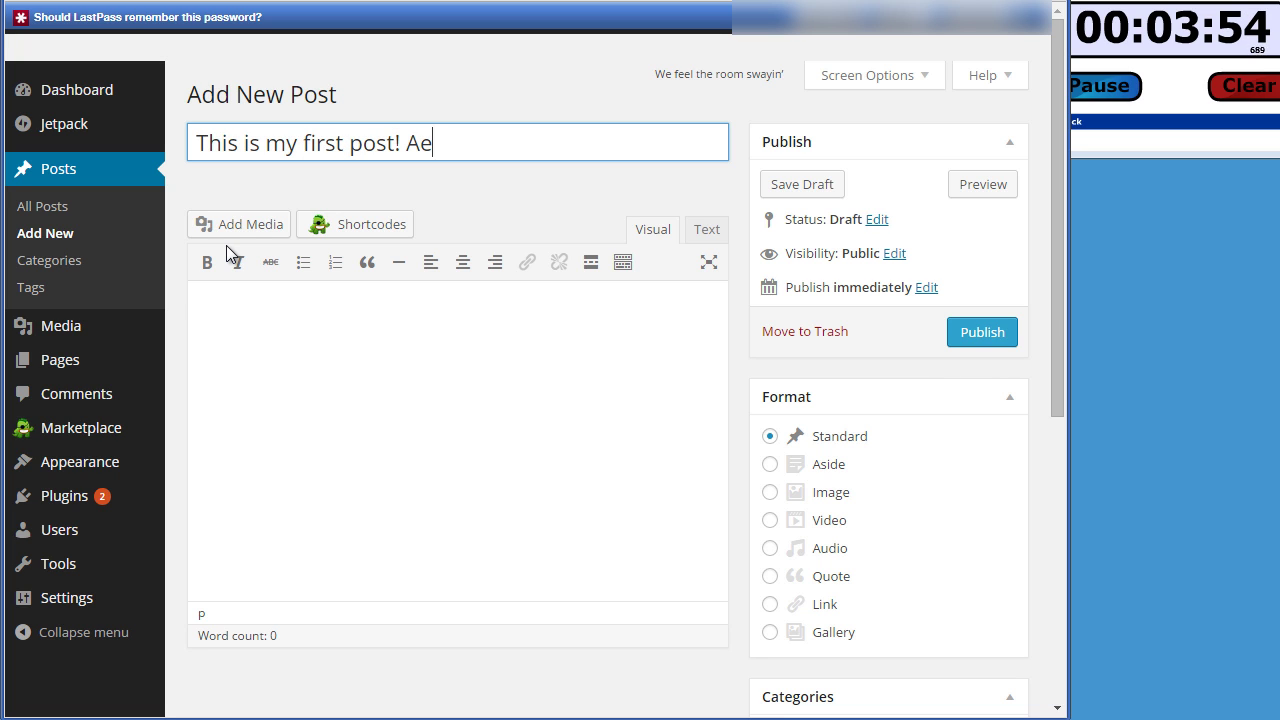
pyautogui.press('BackSpace')
pyautogui.press('BackSpace')
pyautogui.write('wesome!')
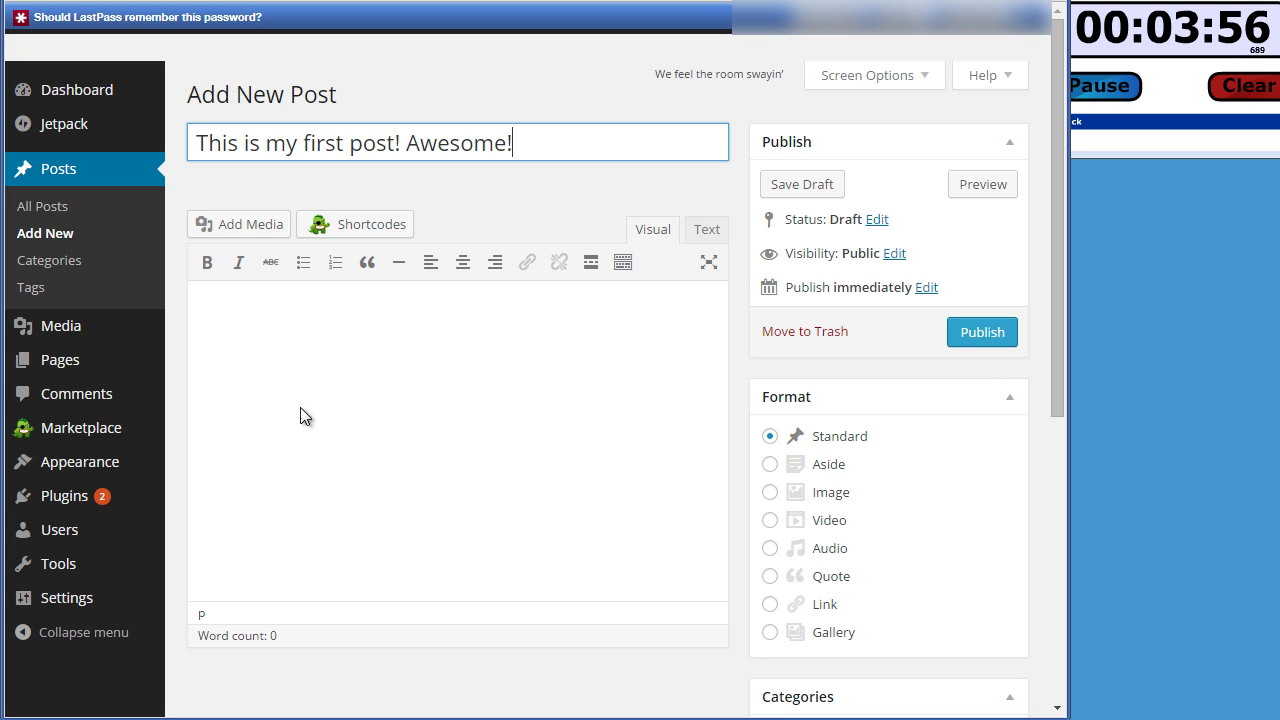
pyautogui.click(334, 330)
pyautogui.click(262, 226)
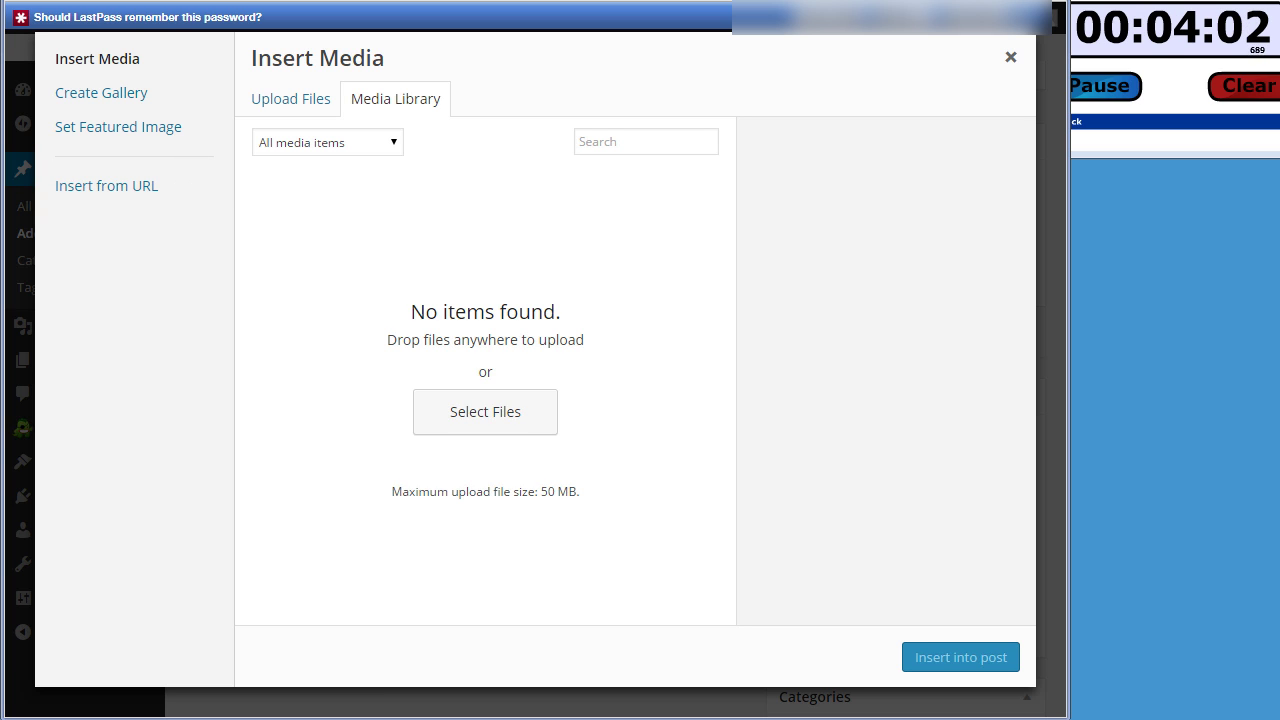
# Upload yay.png, insert it into the post, and add an intro sentence mentioning Bluehost and Moneyjournal.com below it
pyautogui.moveTo(5, 366); pyautogui.dragTo(455, 365)
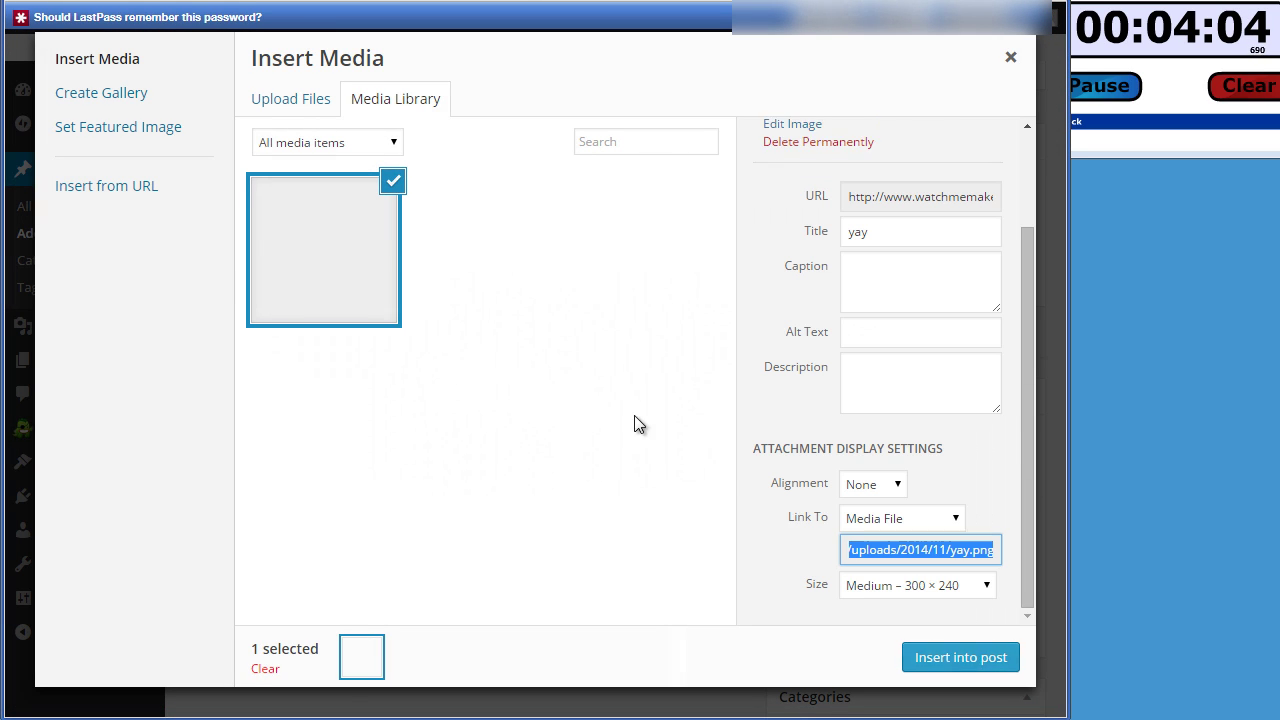
pyautogui.click(942, 660)
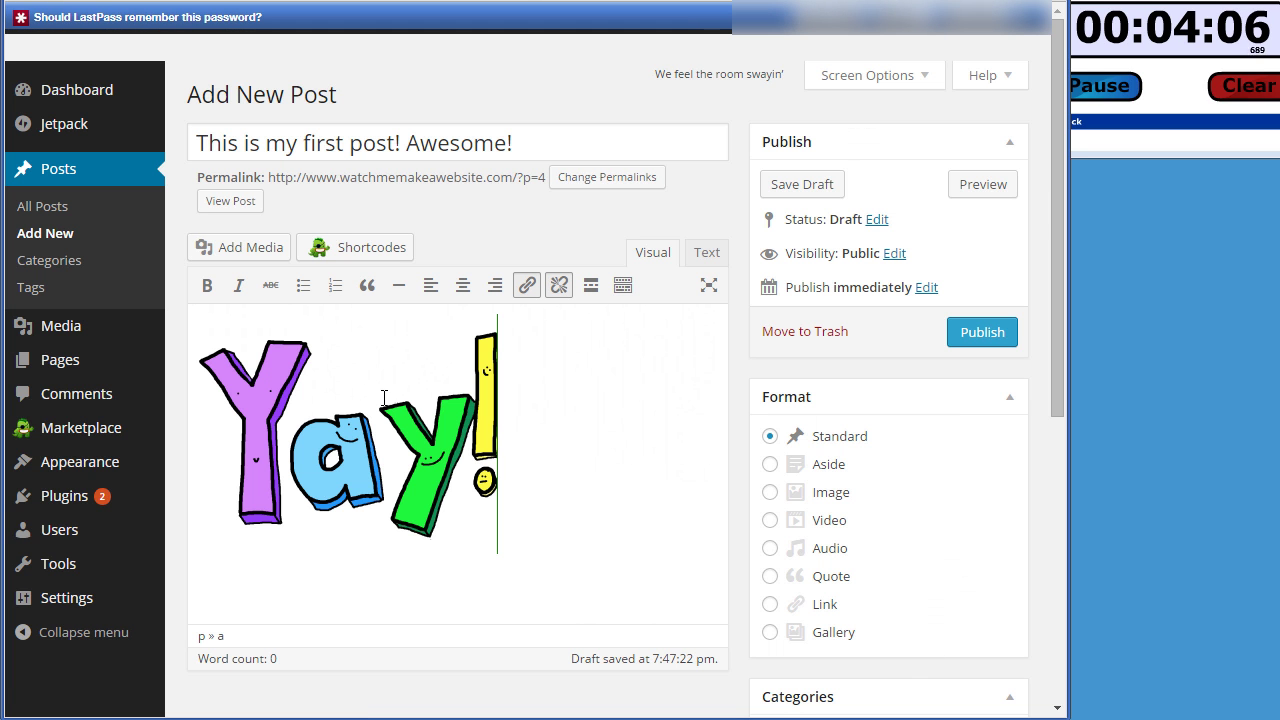
pyautogui.press('Return')
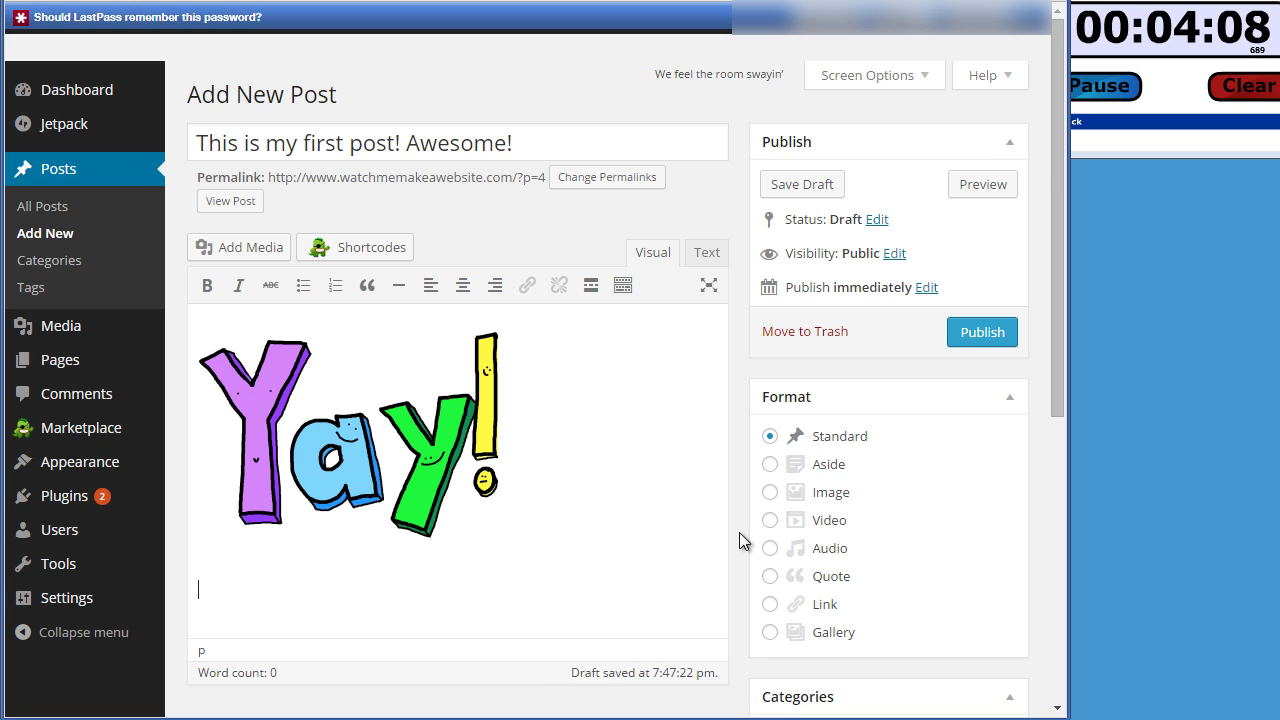
pyautogui.write('We set up our first ')
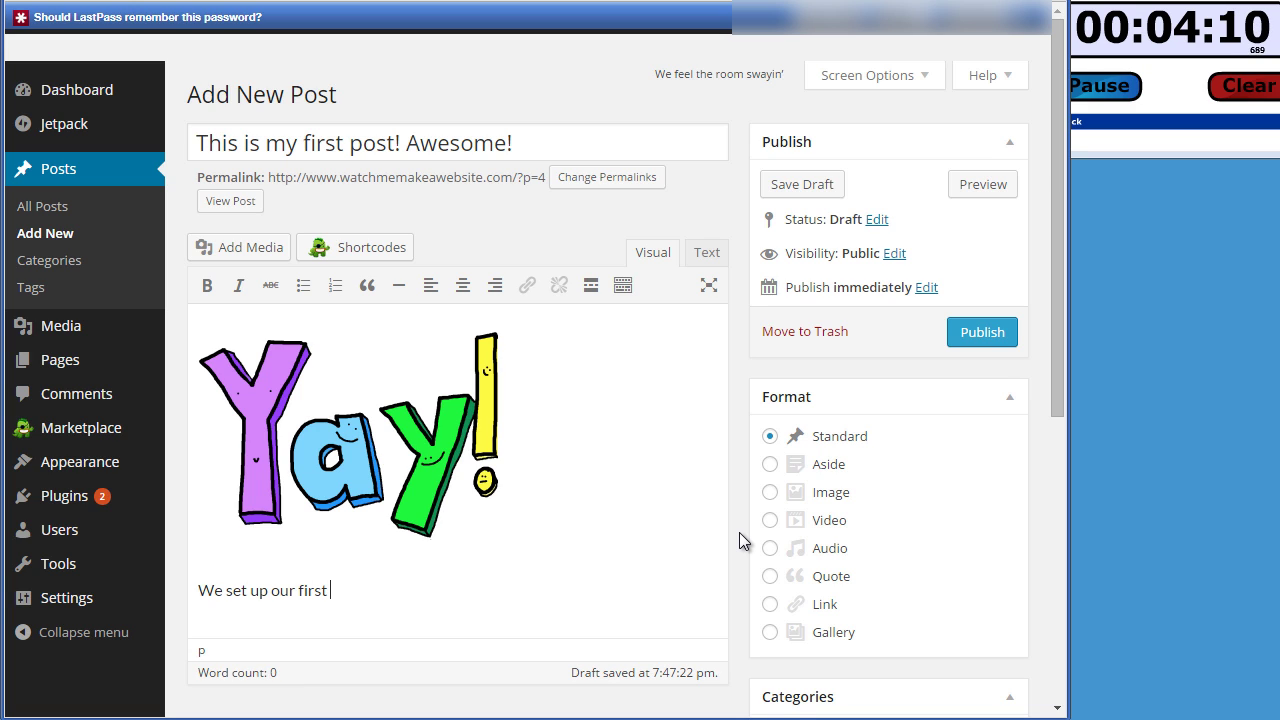
pyautogui.write('post using Bluehost. ')
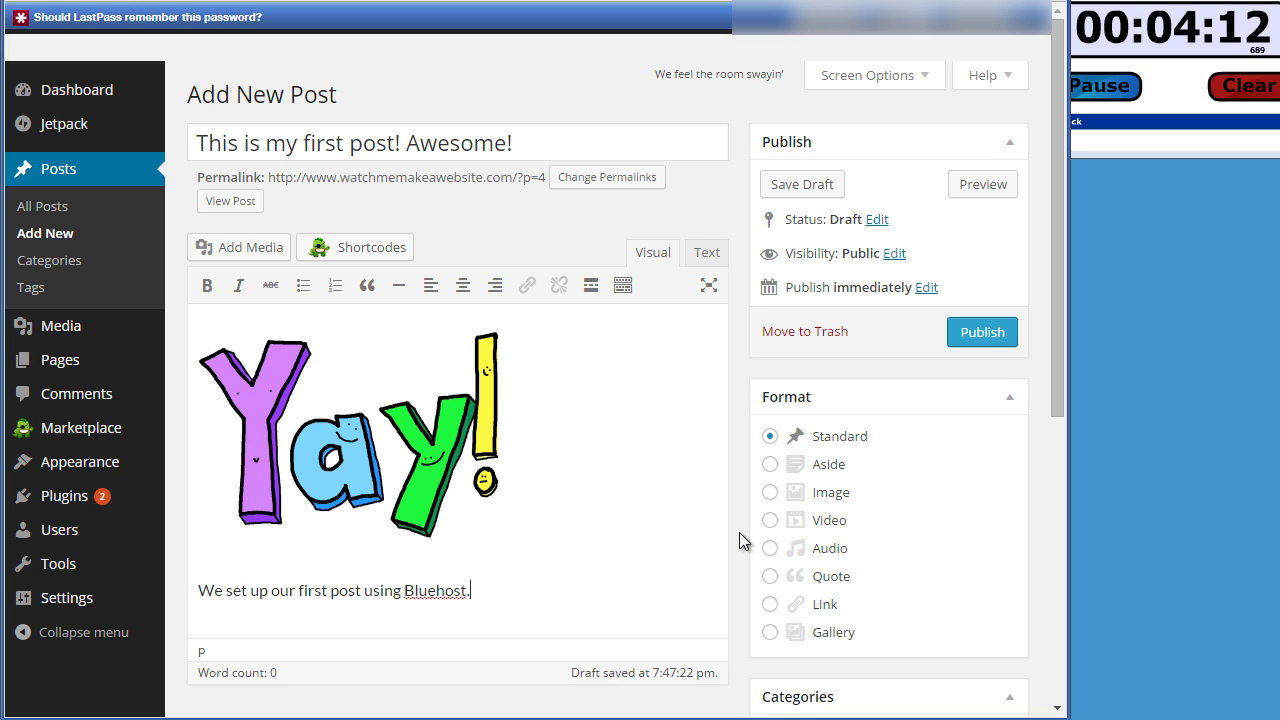
pyautogui.write('My name is ')
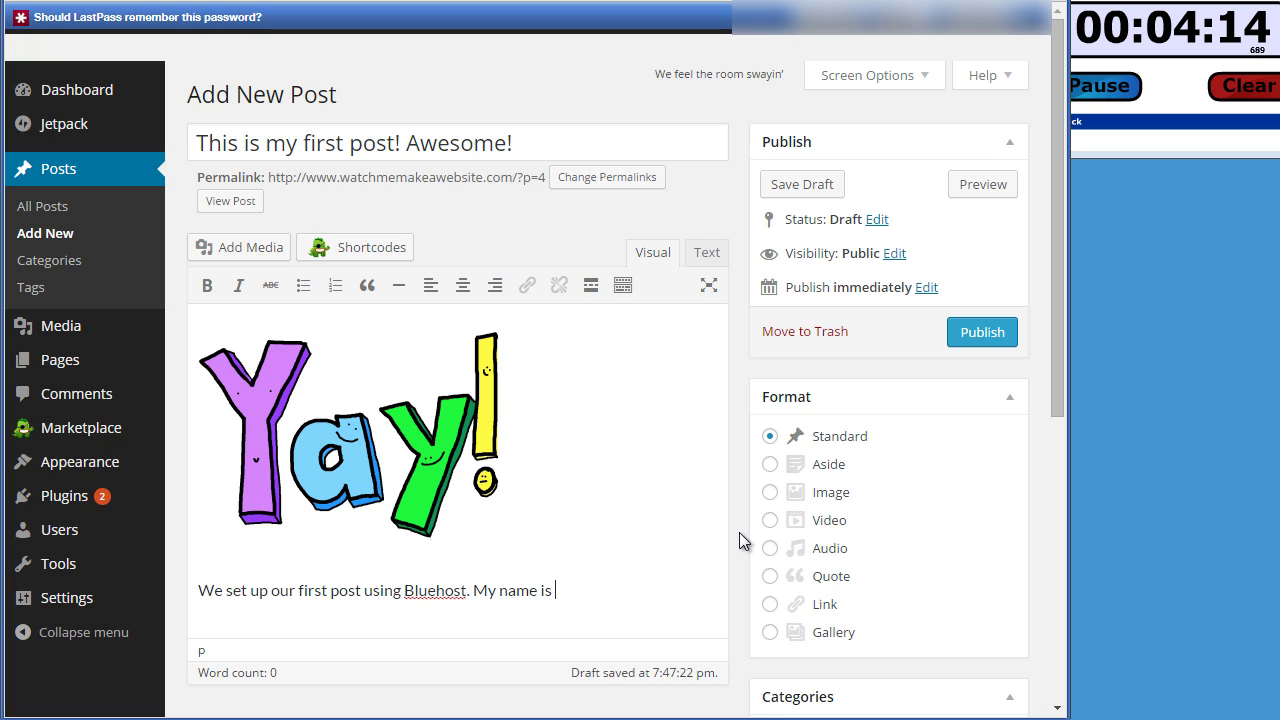
pyautogui.write('Sam from Moneyjournal.com!')
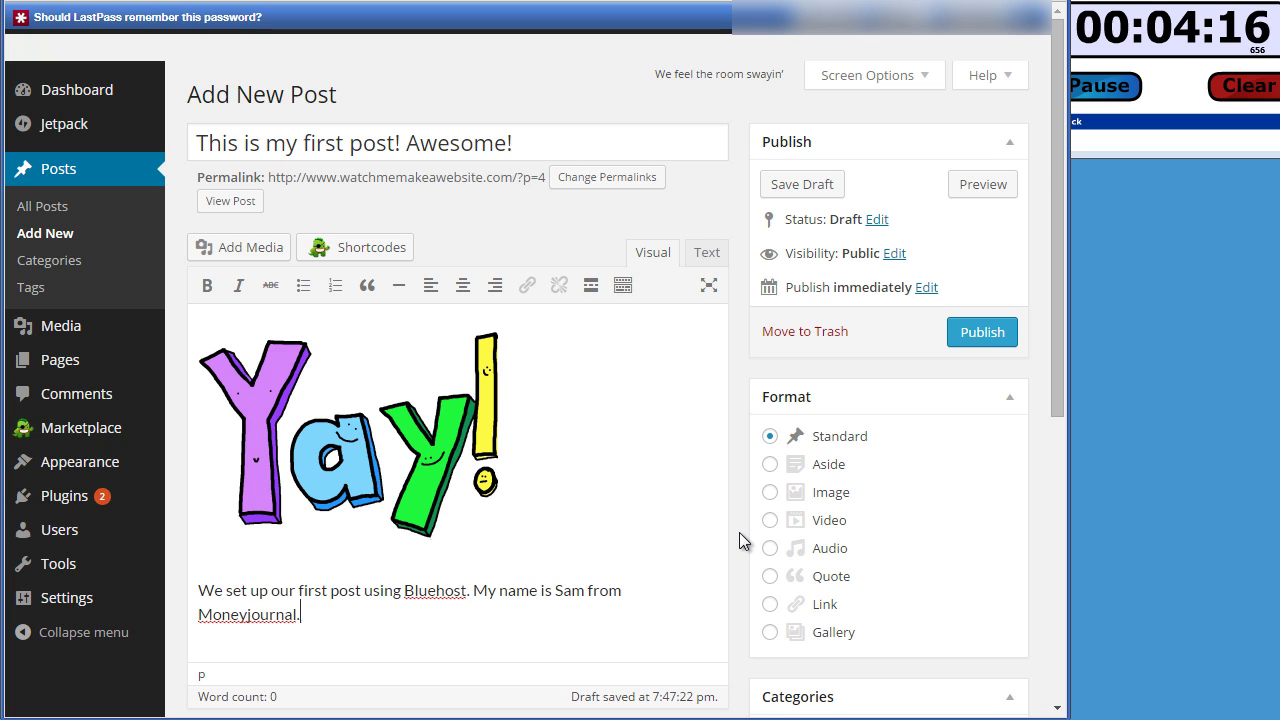
# Make the word Bluehost bold and select Moneyjournal.com for linking
pyautogui.doubleClick(419, 590)
pyautogui.click(207, 286)
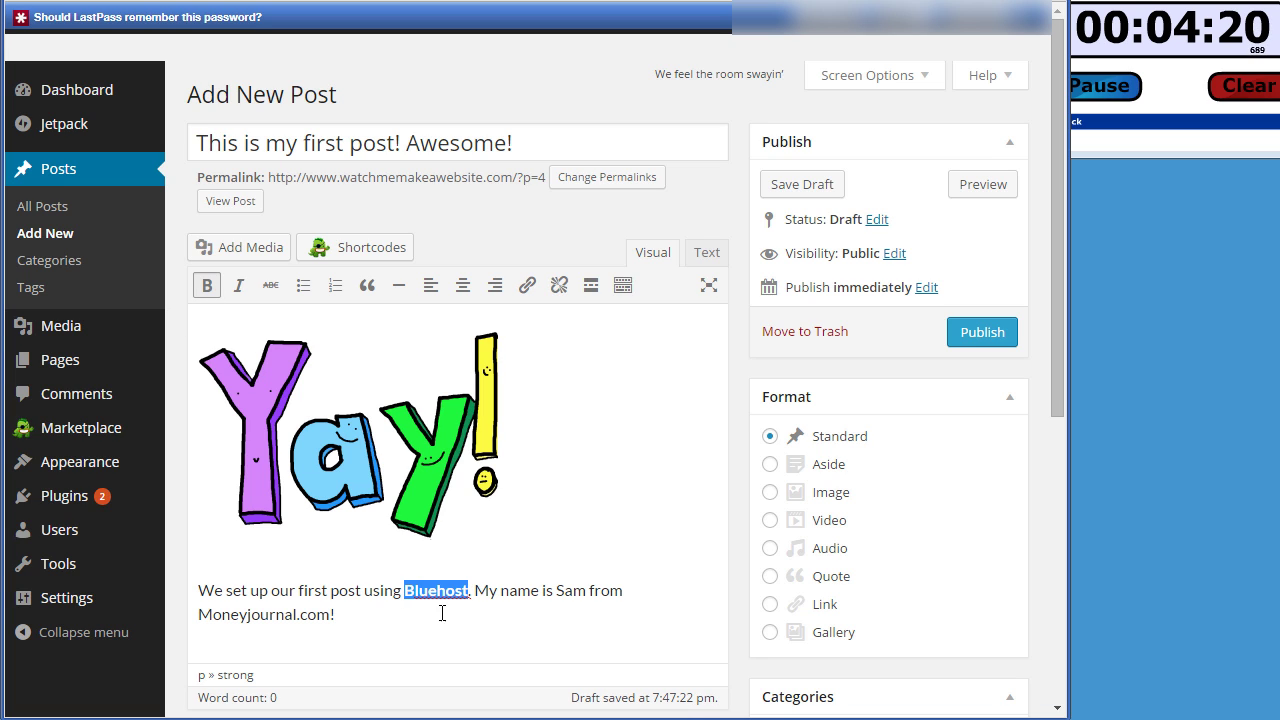
pyautogui.moveTo(200, 614); pyautogui.dragTo(311, 613)
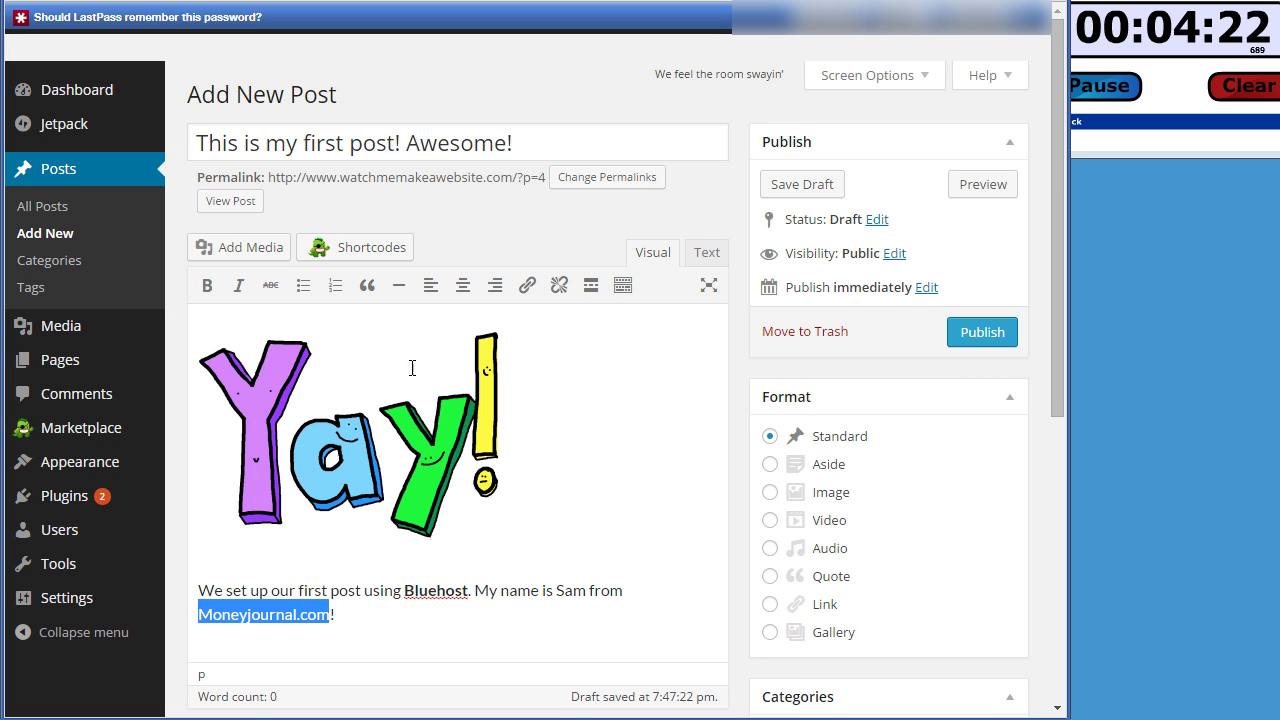
pyautogui.click(532, 287)
pyautogui.press('End')
pyautogui.write('www.')
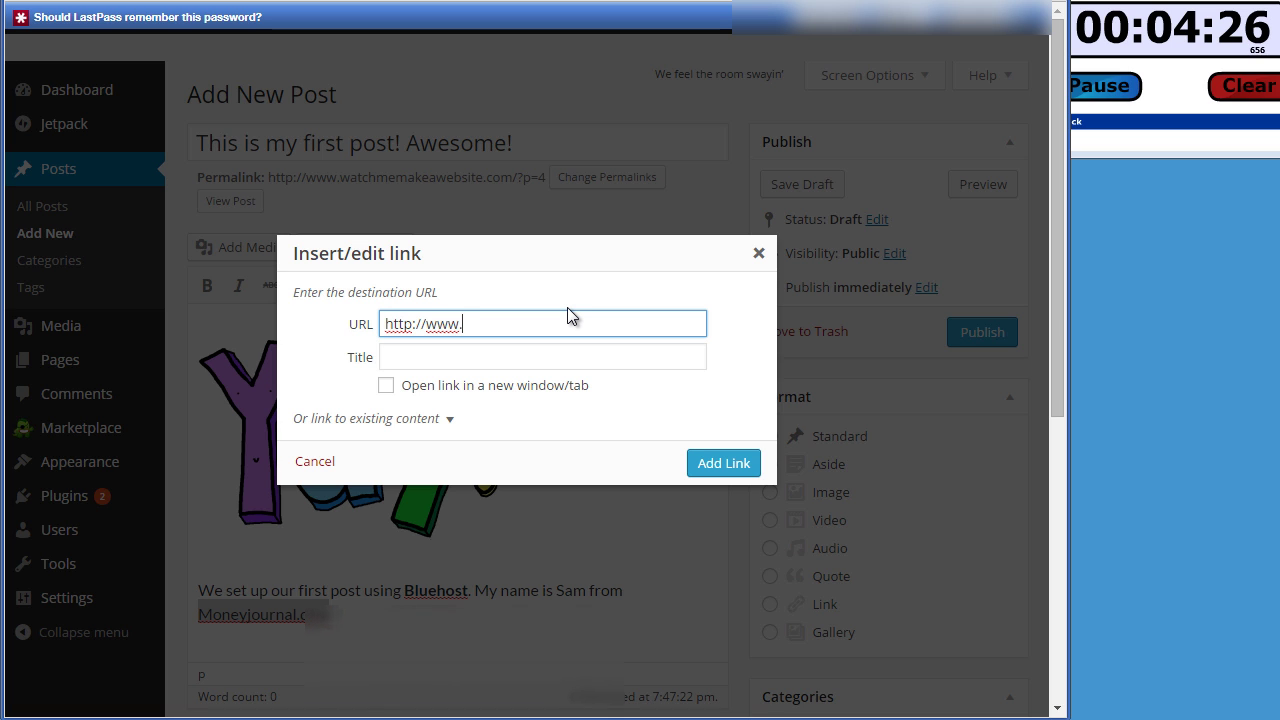
pyautogui.write('moneyjournal.com')
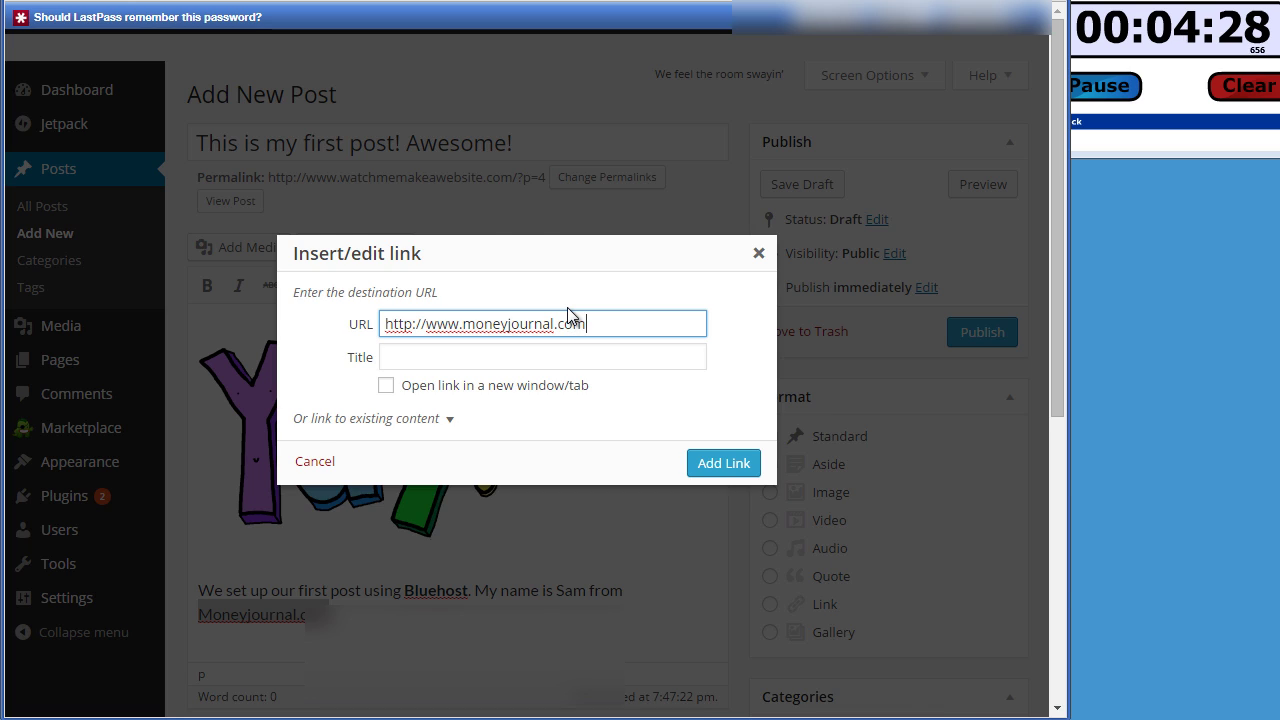
pyautogui.press('Return')
pyautogui.click(987, 334)
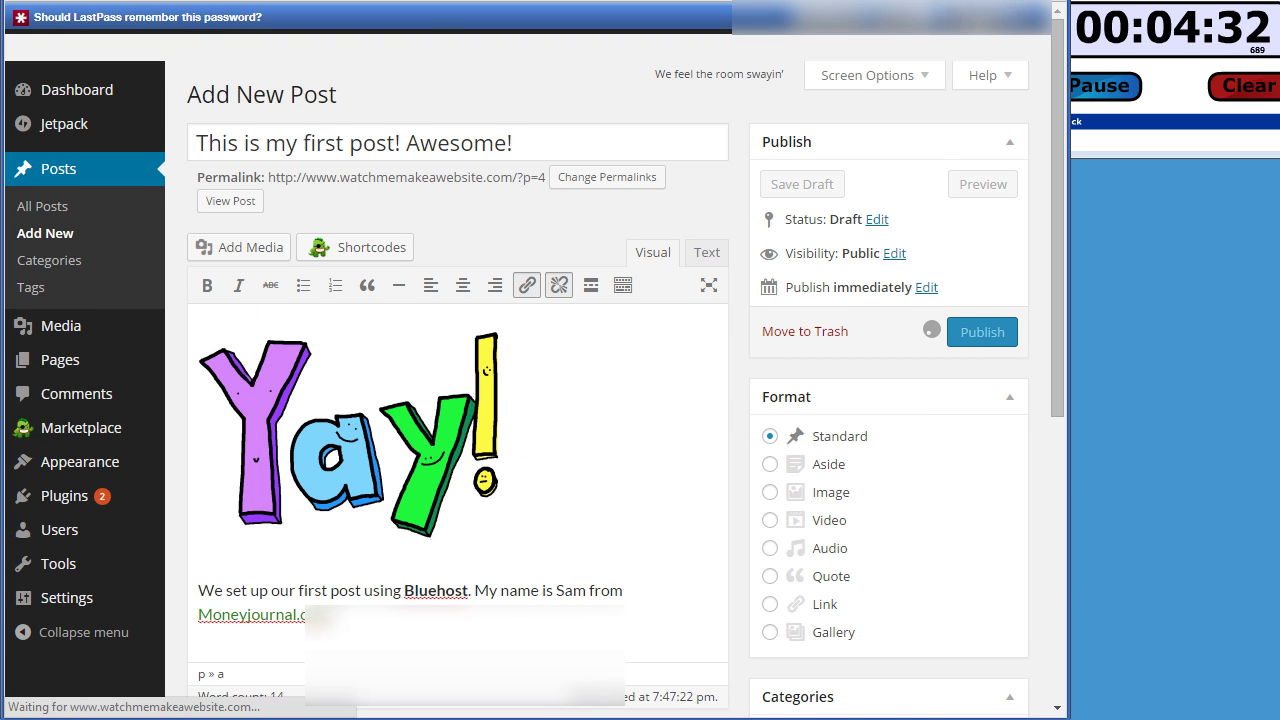
pyautogui.click(1013, 24)
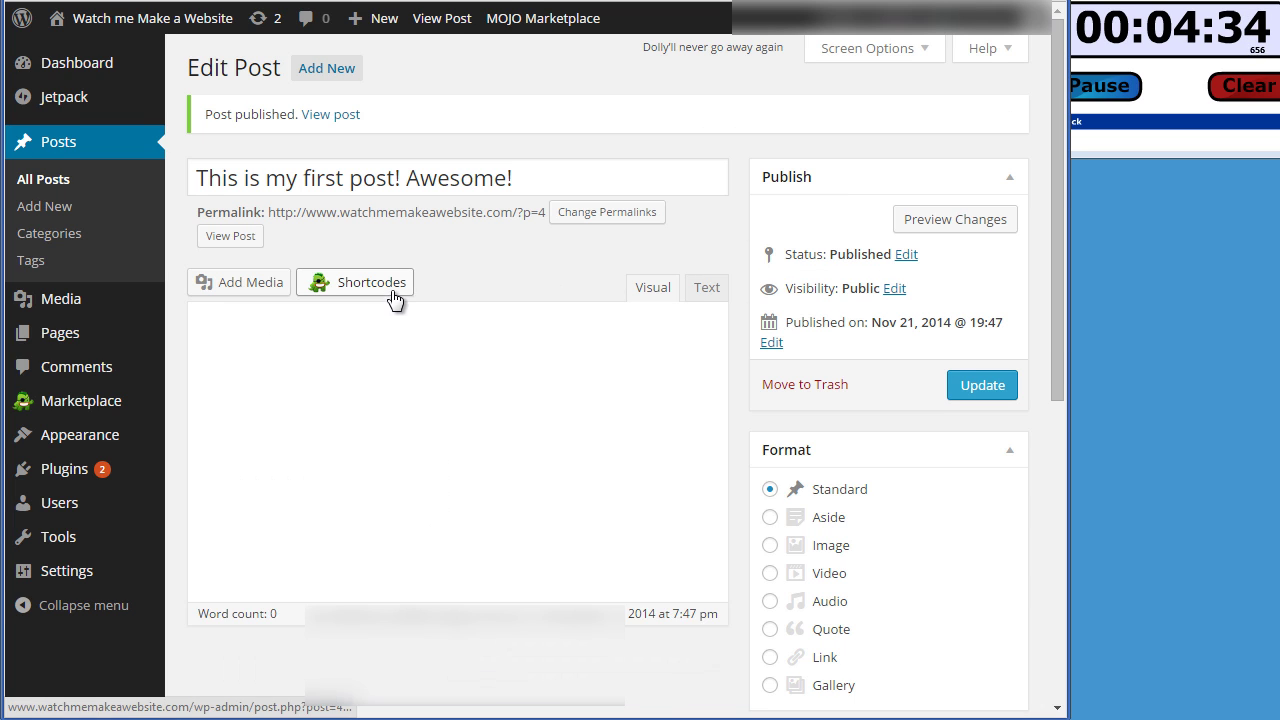
# Visit the live site and scroll through the published post with its Yay! image
pyautogui.moveTo(205, 114); pyautogui.dragTo(296, 114)
pyautogui.click(222, 90)
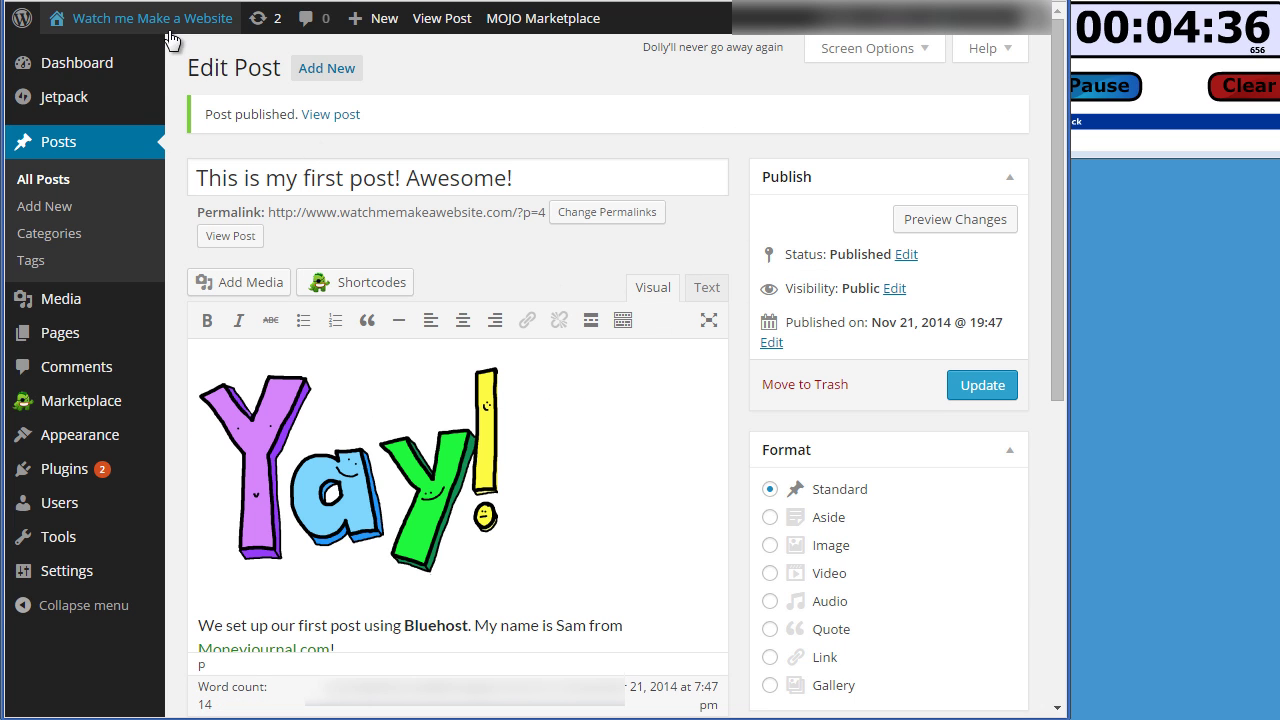
pyautogui.click(160, 16)
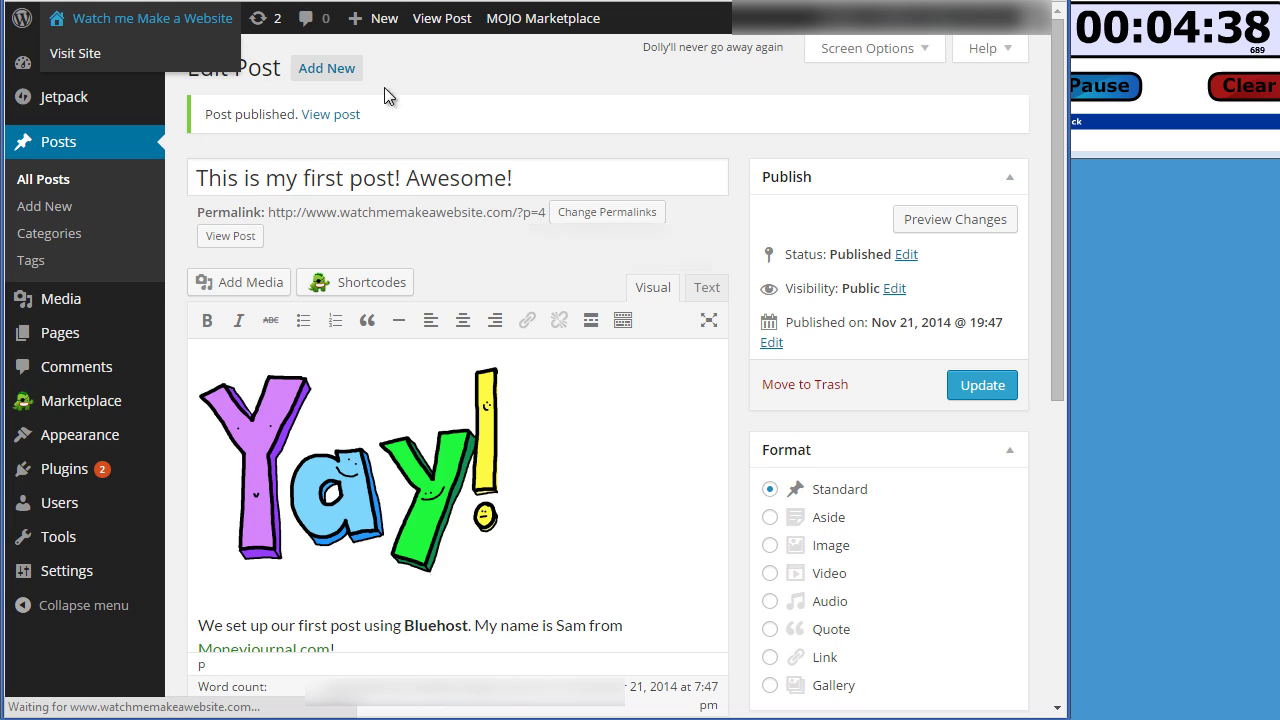
pyautogui.scroll(-3, 610, 178)
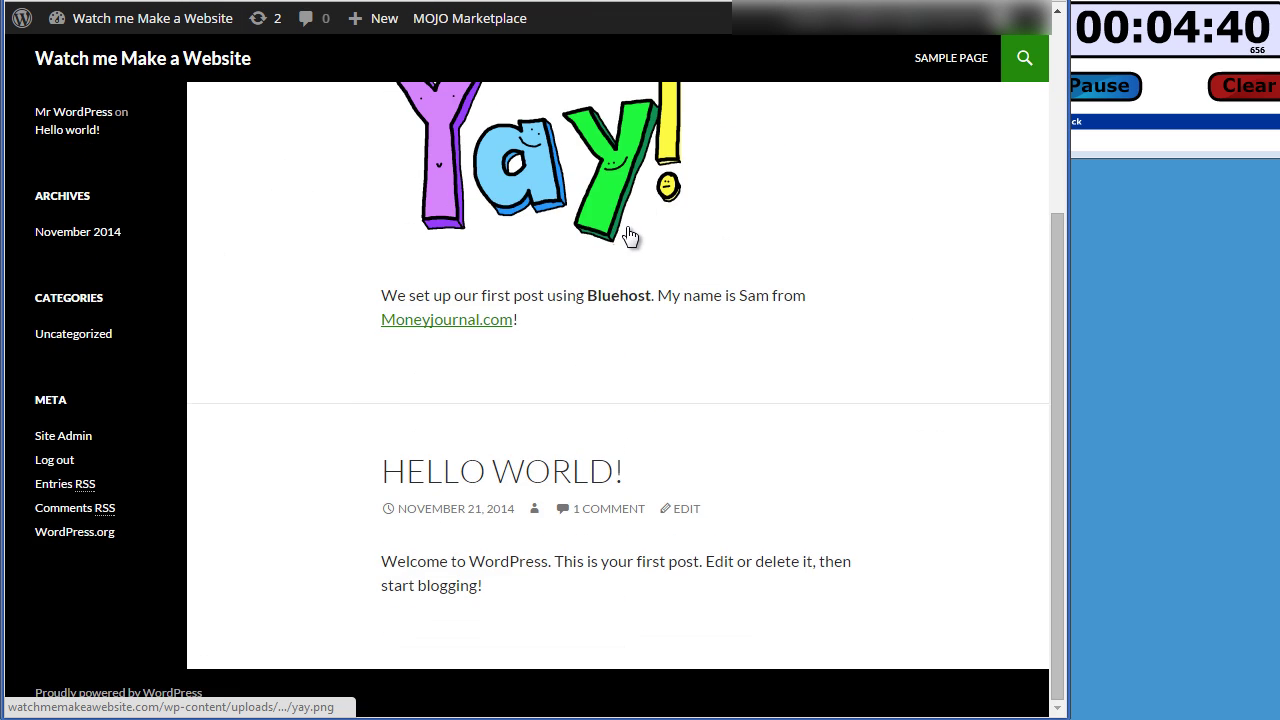
pyautogui.scroll(3, 634, 238)
pyautogui.scroll(-3, 540, 310)
pyautogui.scroll(3, 543, 314)
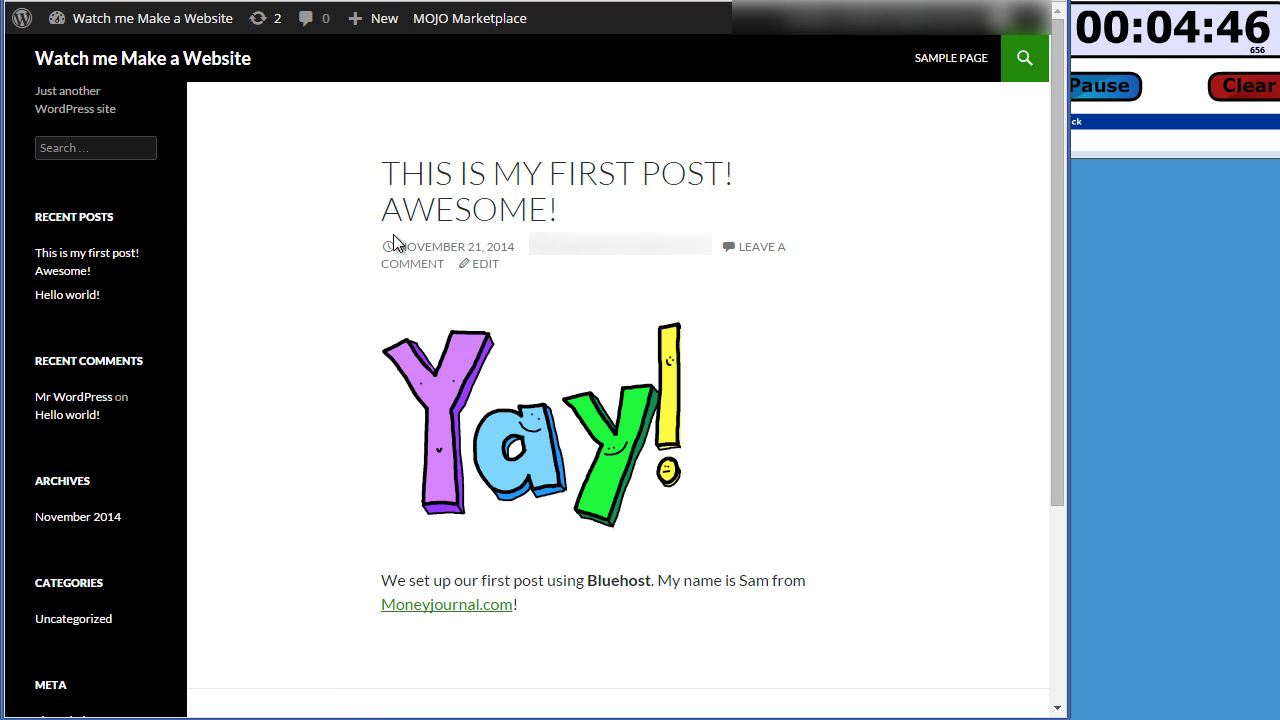
# Return to the WordPress admin Dashboard showing 2 posts, 1 page and 1 comment
pyautogui.moveTo(201, 28)
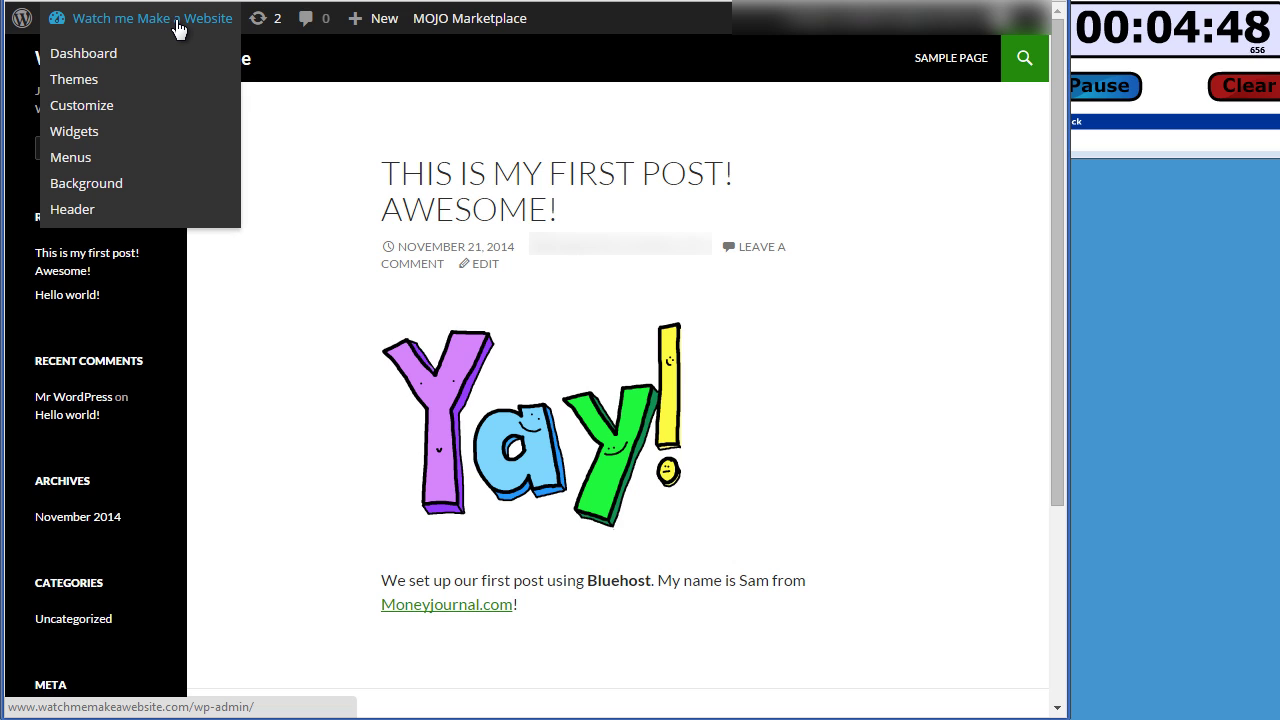
pyautogui.click(175, 19)
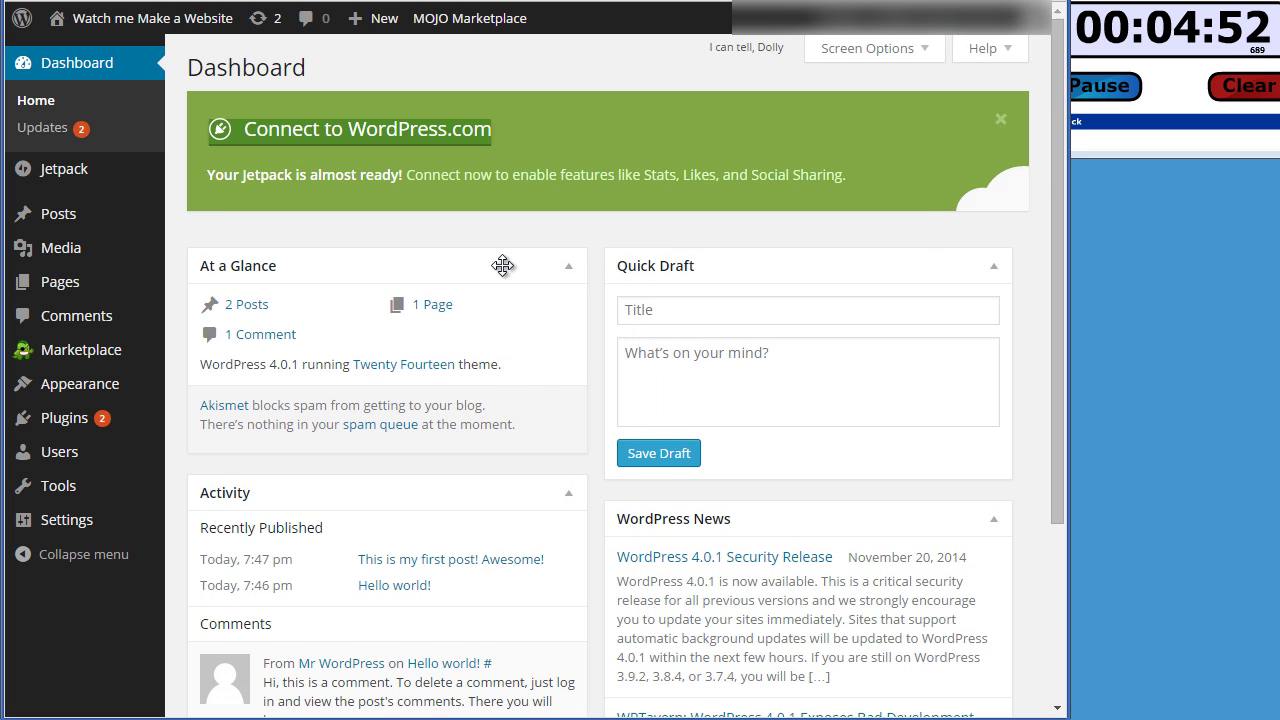
pyautogui.click(1105, 87)
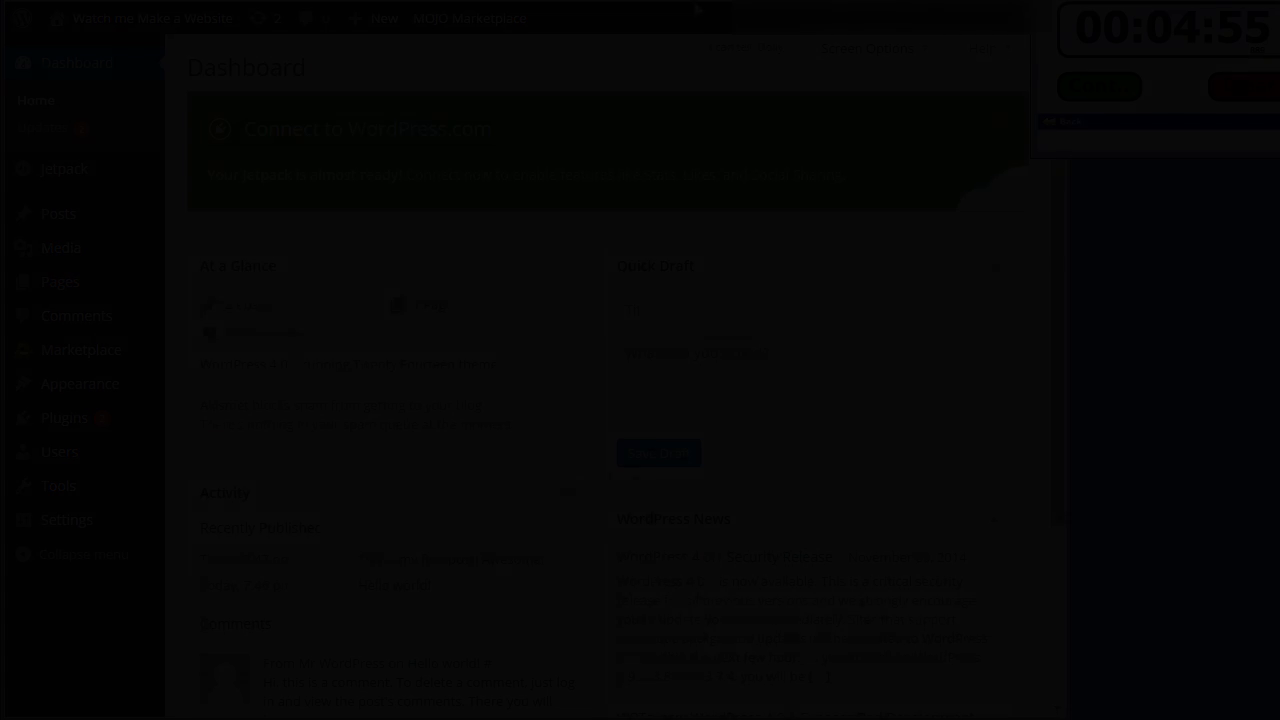